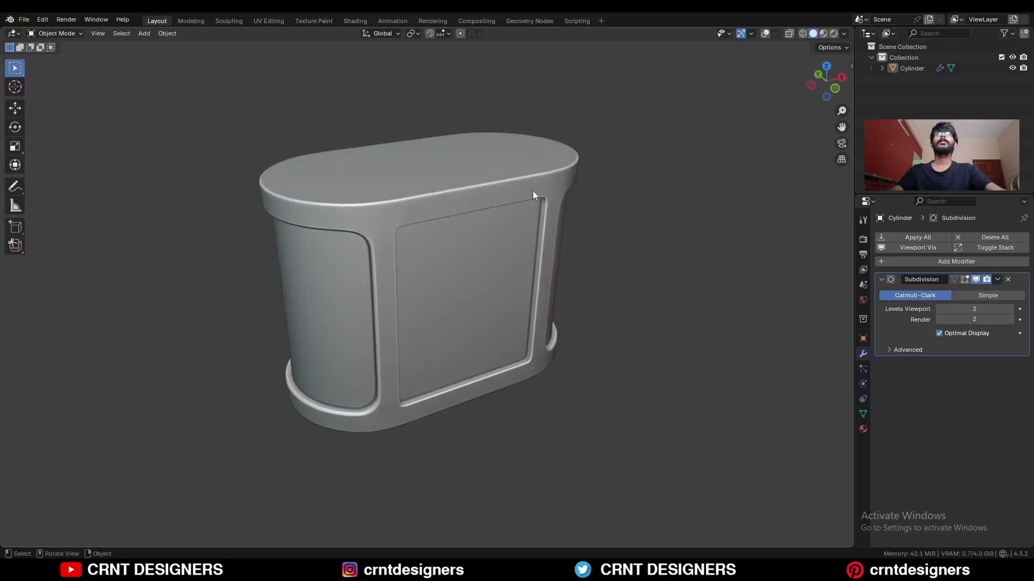
- Delete the finished capsule cabinet model, leaving an empty scene
{"action": "key", "text": "x"}
{"action": "left_click", "coordinate": [523, 192]}
- Restore viewport overlays and add a 24-sided cylinder at the origin, viewed from top orthographic
{"action": "key", "text": "alt+shift+z"}
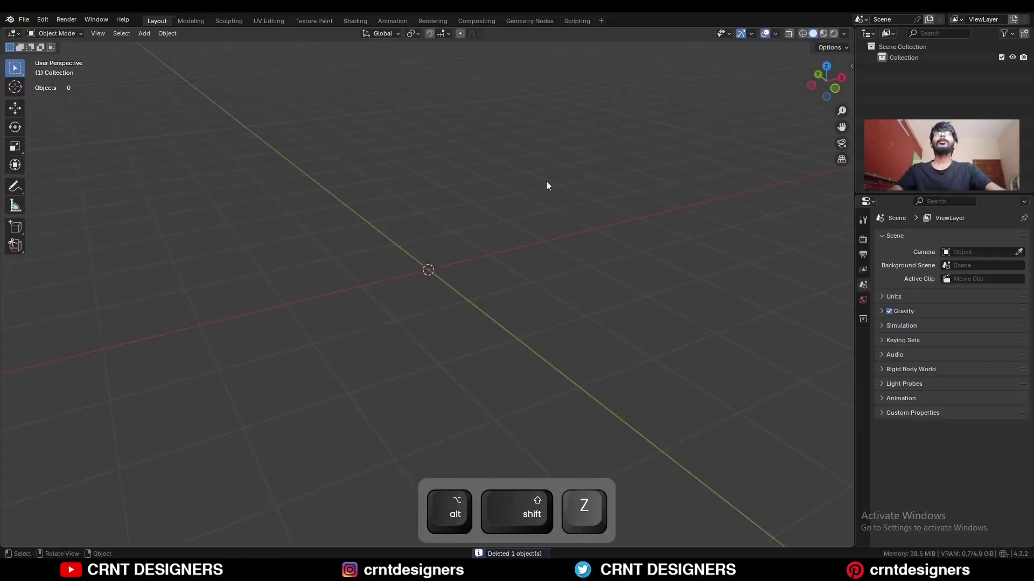
{"action": "key", "text": "shift+a"}
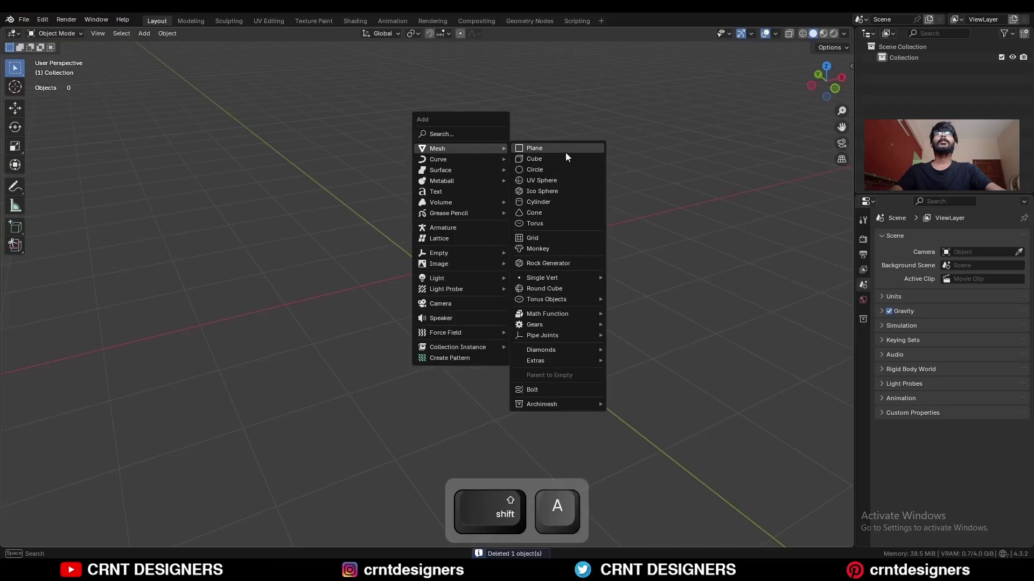
{"action": "left_click", "coordinate": [557, 201]}
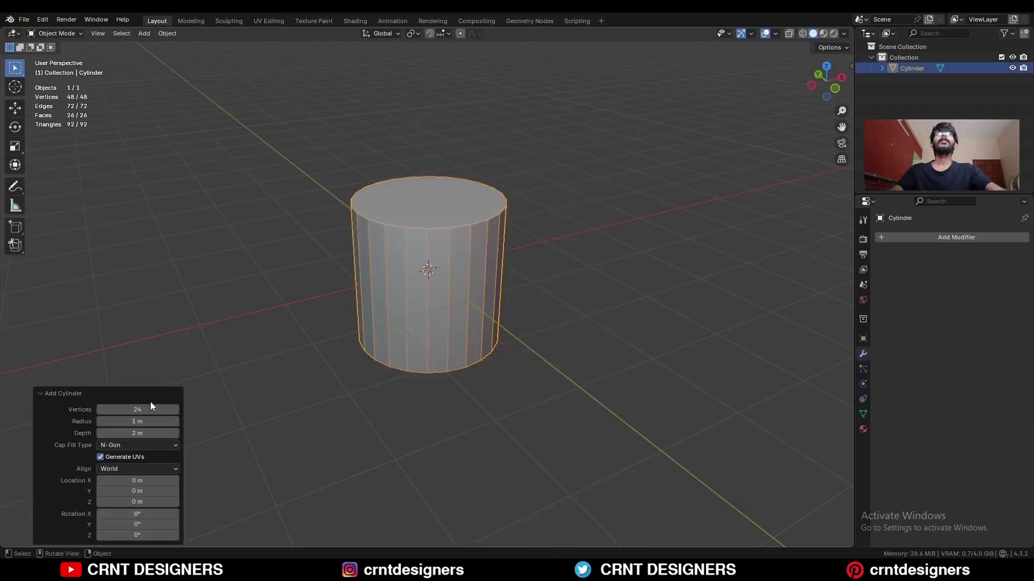
{"action": "middle_click_drag", "start_coordinate": [472, 222], "coordinate": [464, 274]}
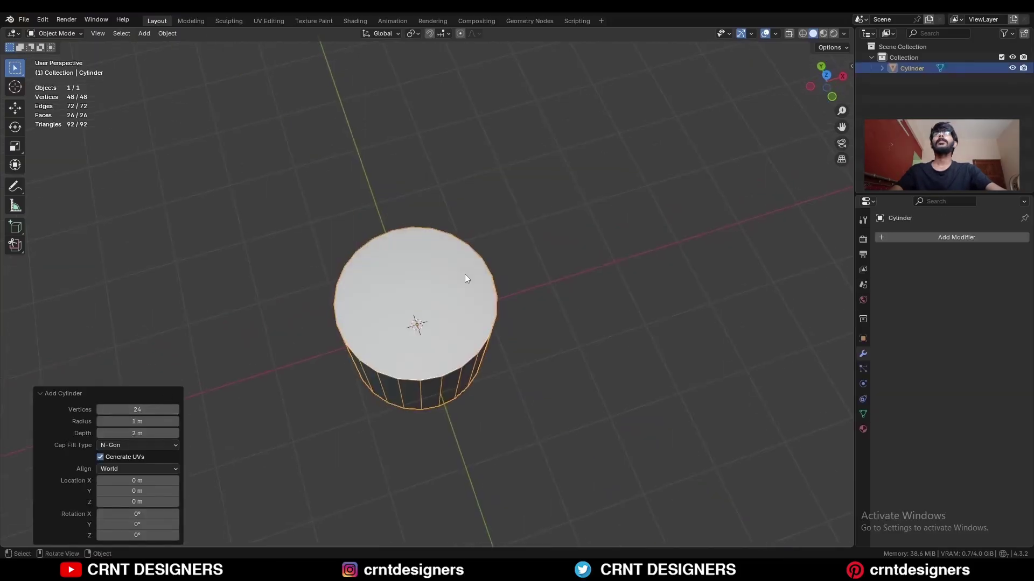
{"action": "left_click", "coordinate": [827, 75]}
{"action": "middle_click_drag", "start_coordinate": [564, 215], "coordinate": [515, 210], "text": "ctrl"}
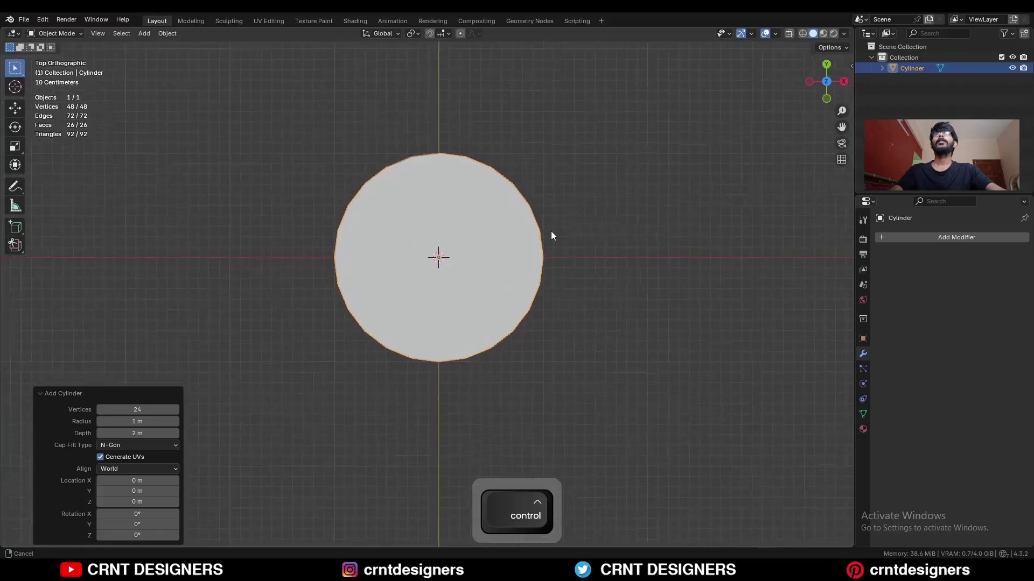
- In X-ray edit mode, connect the cap's centre-line vertex pairs with edges across the caps
{"action": "key", "text": "Tab"}
{"action": "key", "text": "alt+z"}
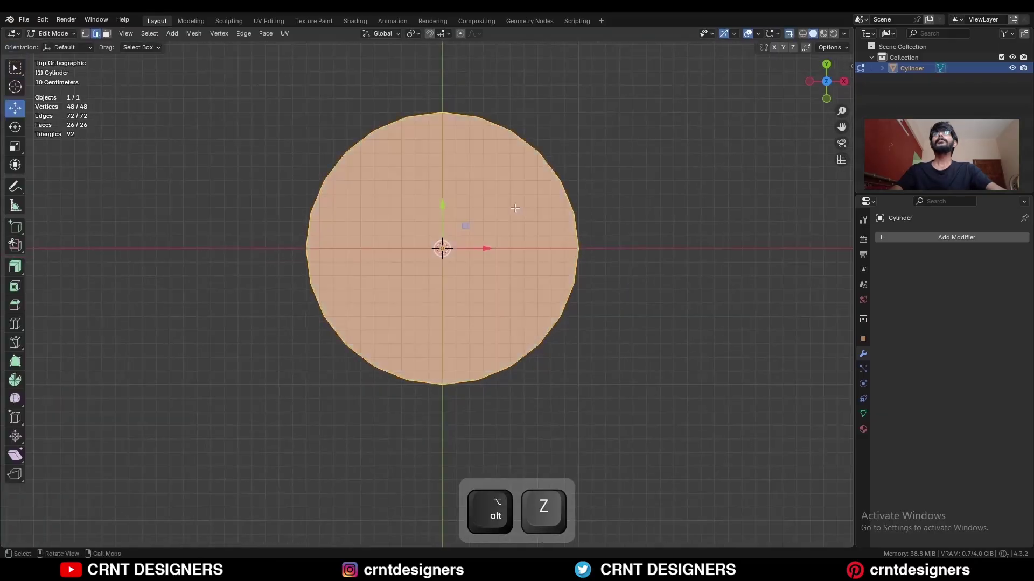
{"action": "key", "text": "1"}
{"action": "left_click_drag", "start_coordinate": [452, 83], "coordinate": [429, 438]}
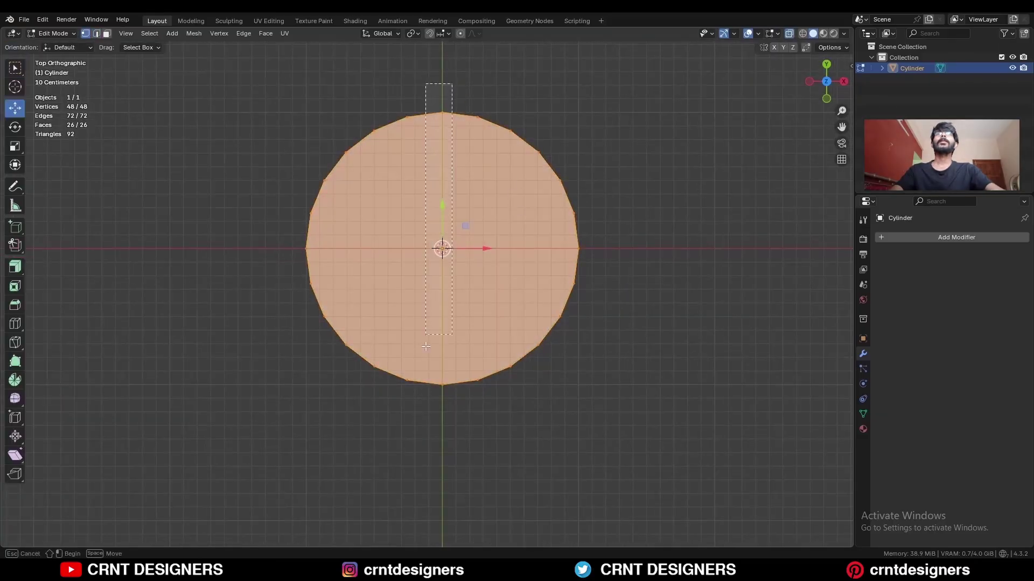
{"action": "right_click", "coordinate": [536, 201]}
{"action": "left_click", "coordinate": [505, 279]}
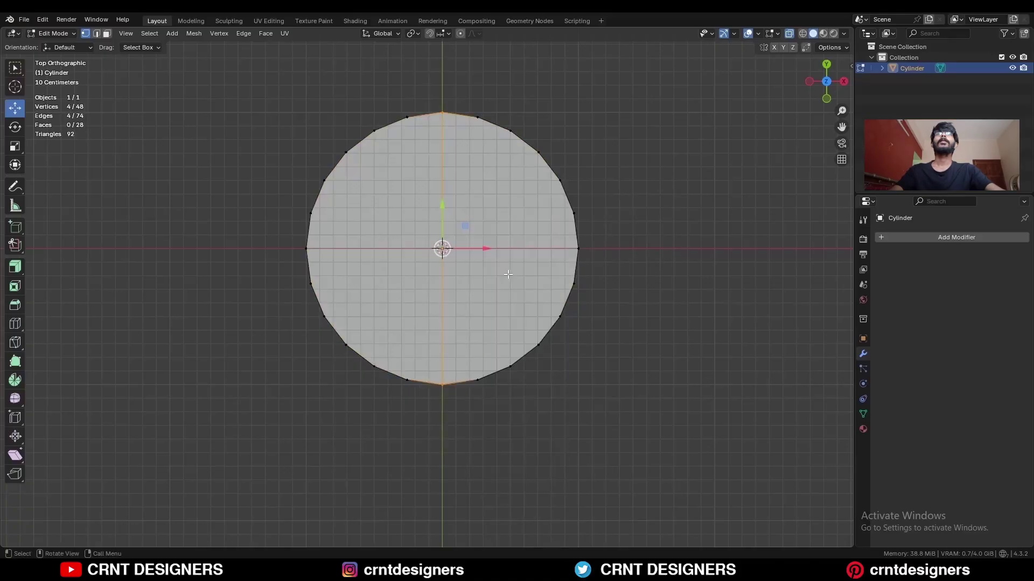
- Bevel the new centre edges into a single-segment strip 0.01 m wide
{"action": "key", "text": "2"}
{"action": "scroll", "coordinate": [542, 159], "scroll_direction": "up", "scroll_amount": 2}
{"action": "middle_click_drag", "start_coordinate": [542, 159], "coordinate": [544, 191], "text": "shift"}
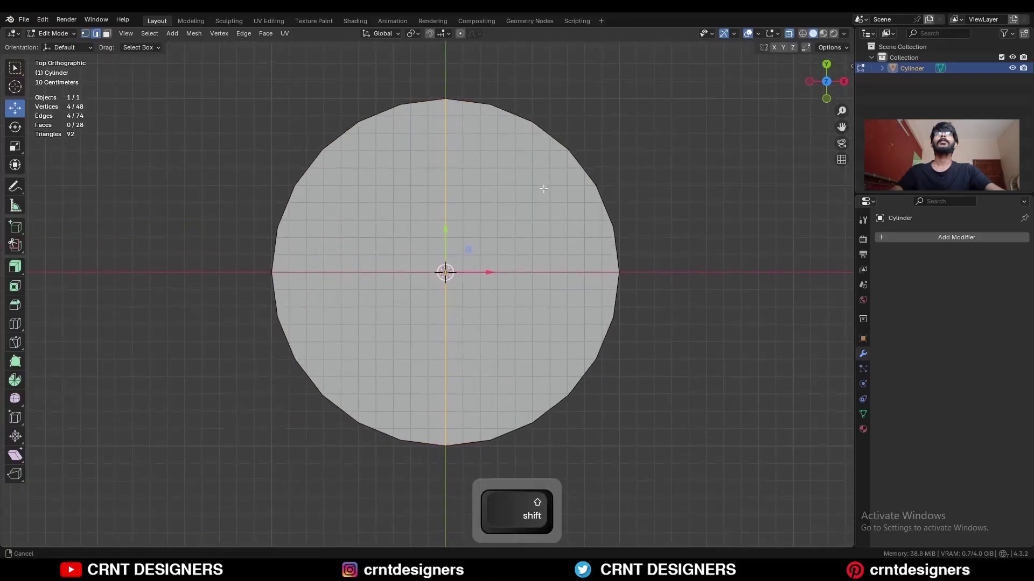
{"action": "key", "text": "ctrl+b"}
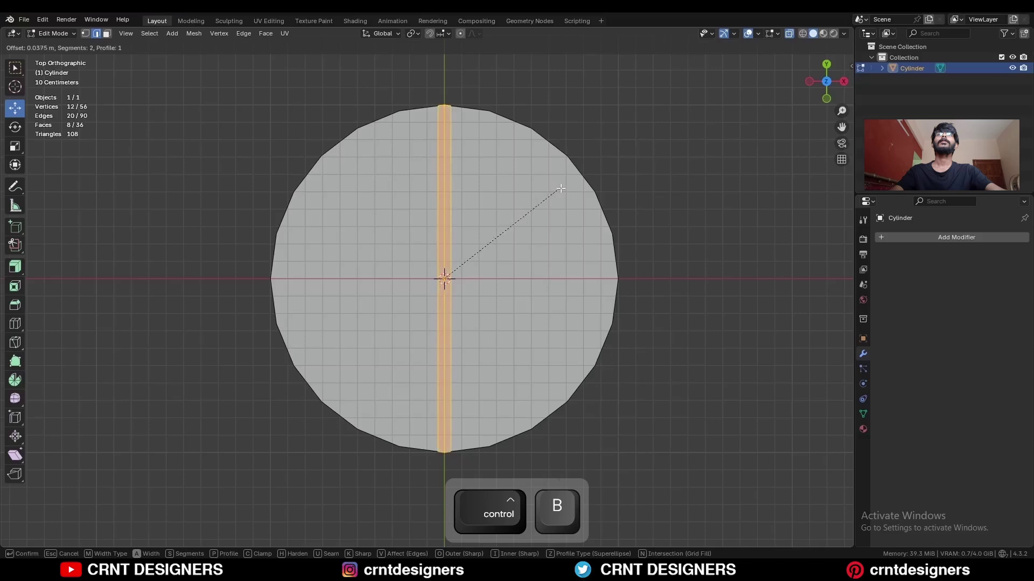
{"action": "left_click", "coordinate": [559, 193]}
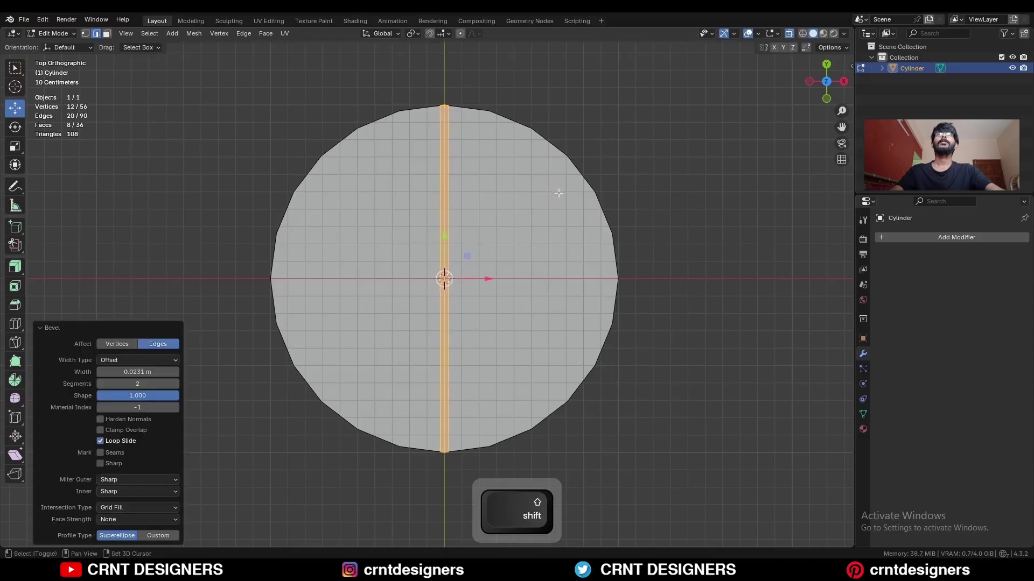
{"action": "left_click", "coordinate": [100, 383]}
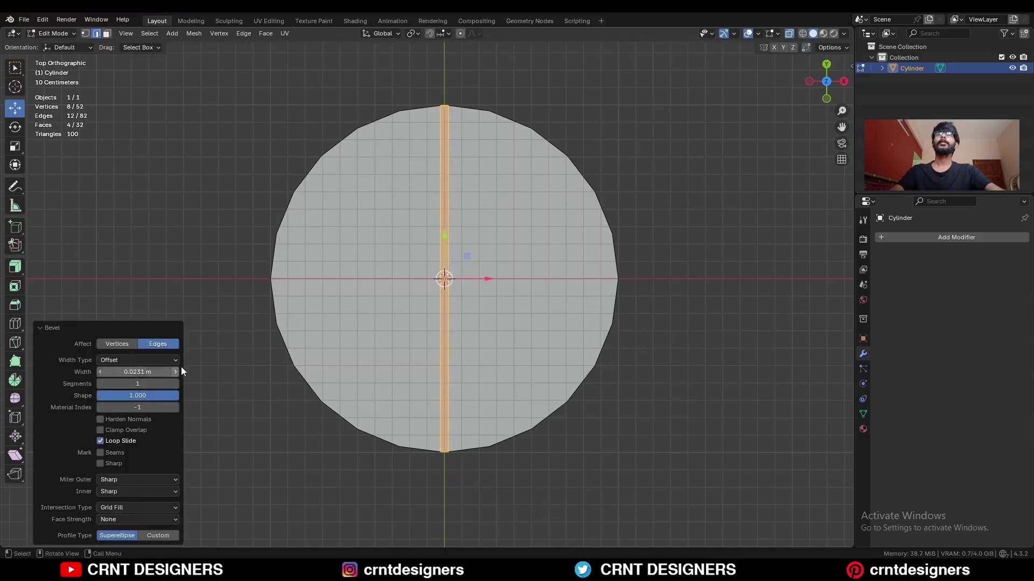
{"action": "type", "text": "0.01"}
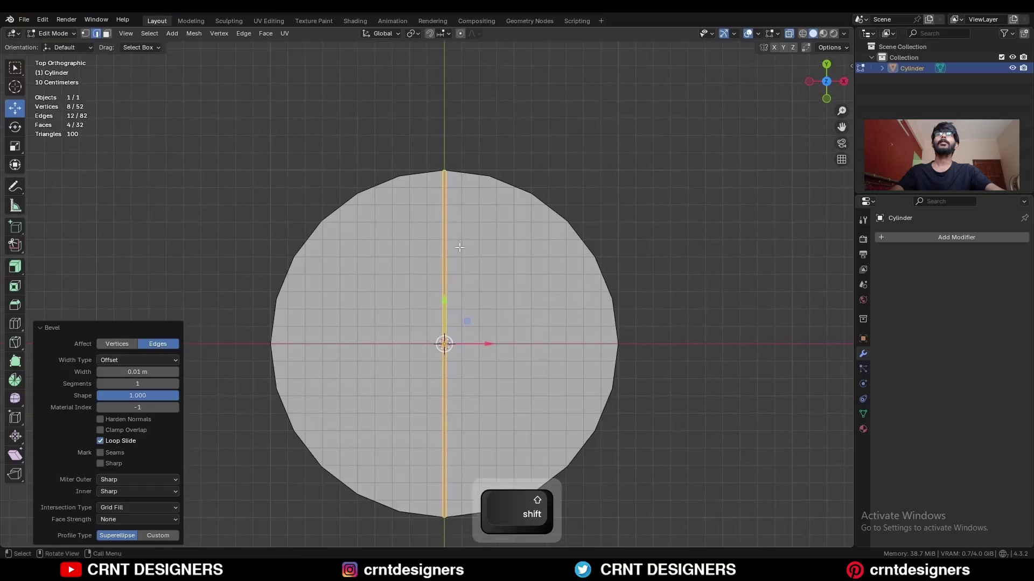
{"action": "scroll", "coordinate": [428, 132], "scroll_direction": "up", "scroll_amount": 3}
- Cut an edge loop along the centre of the bevelled strip
{"action": "key", "text": "ctrl+r"}
{"action": "left_click", "coordinate": [457, 379]}
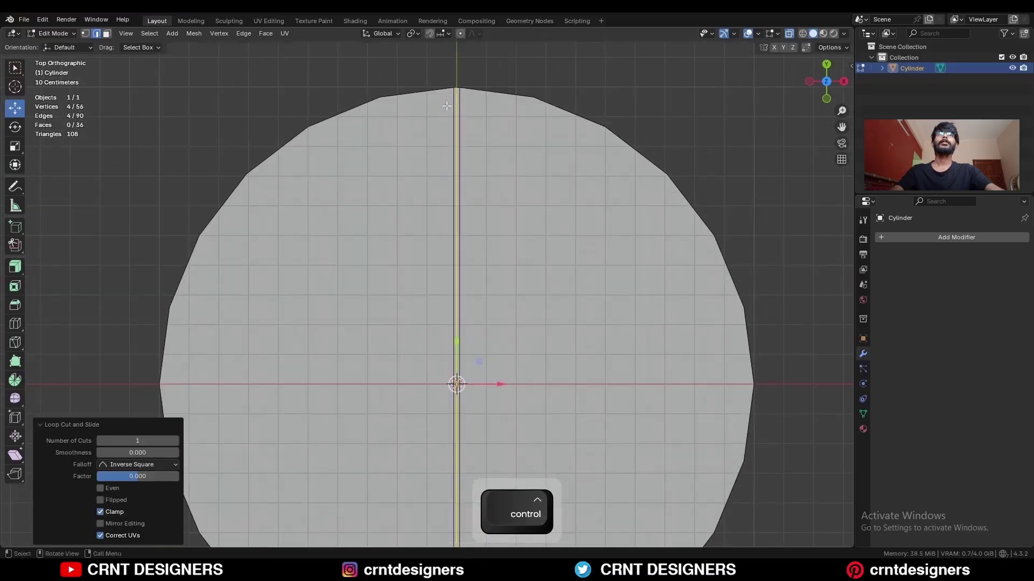
{"action": "key", "text": "1"}
{"action": "scroll", "coordinate": [457, 159], "scroll_direction": "down", "scroll_amount": 3}
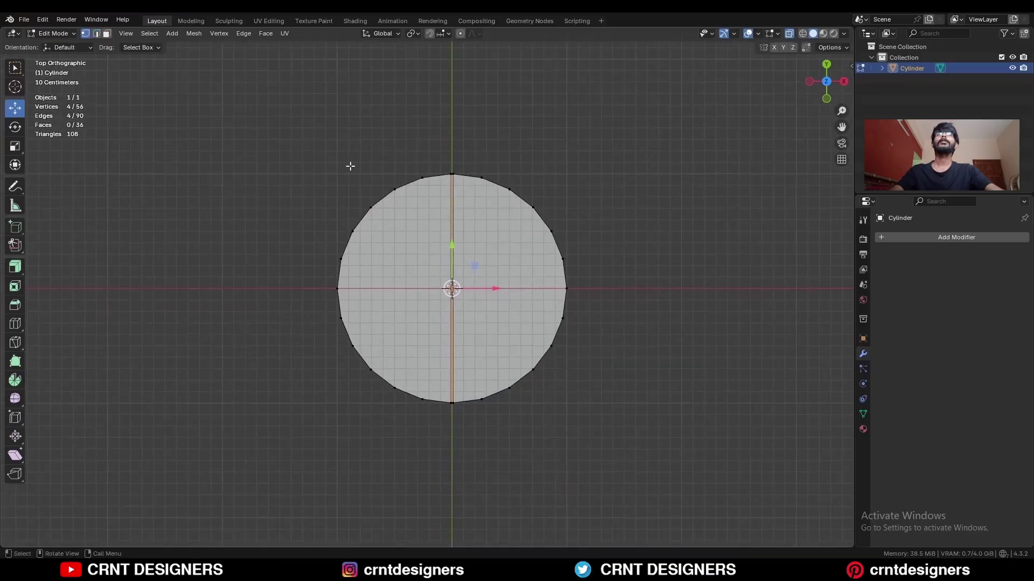
- Move the left-half faces 1 m left and symmetrize the mesh from -X to +X
{"action": "key", "text": "3"}
{"action": "left_click_drag", "start_coordinate": [341, 209], "coordinate": [450, 477]}
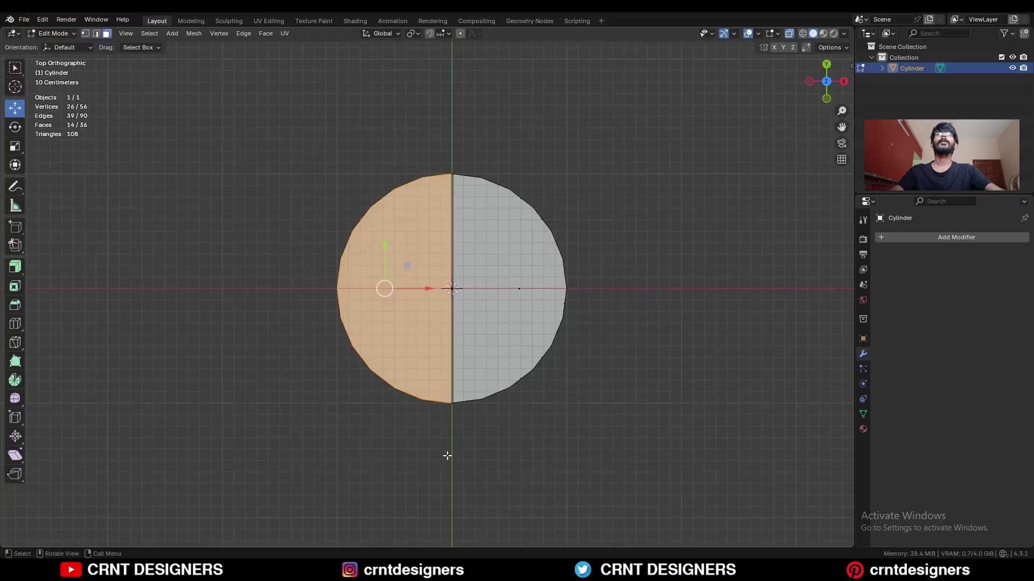
{"action": "scroll", "coordinate": [385, 286], "scroll_direction": "up", "scroll_amount": 3}
{"action": "left_click_drag", "start_coordinate": [402, 289], "coordinate": [18, 236], "text": "ctrl"}
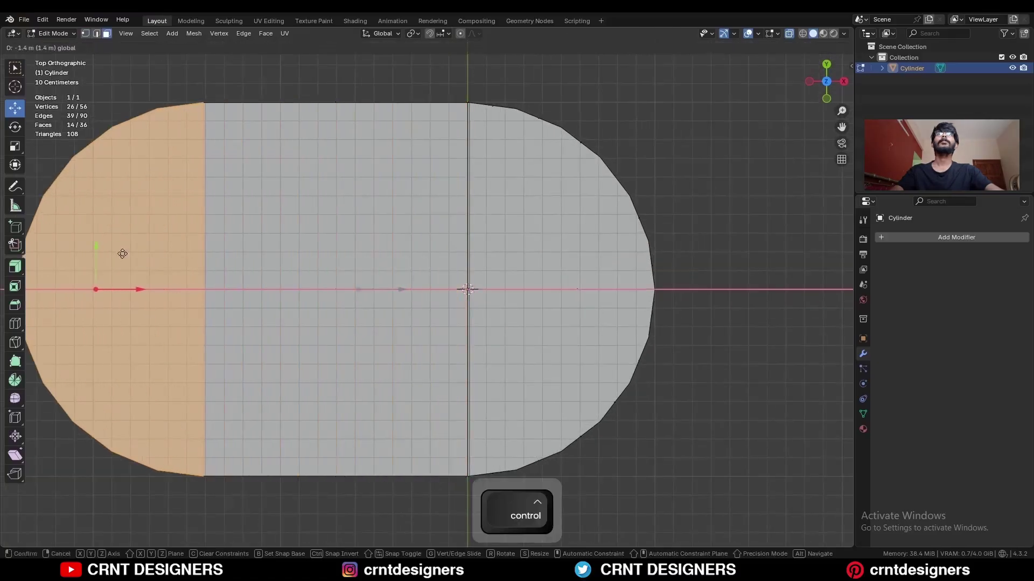
{"action": "scroll", "coordinate": [501, 218], "scroll_direction": "down", "scroll_amount": 4}
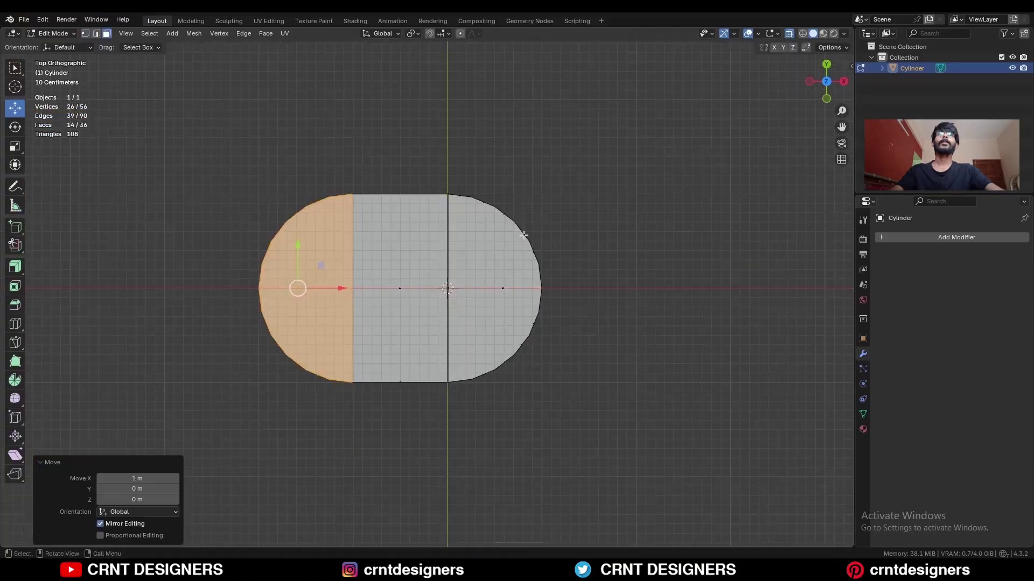
{"action": "key", "text": "a"}
{"action": "left_click", "coordinate": [194, 33]}
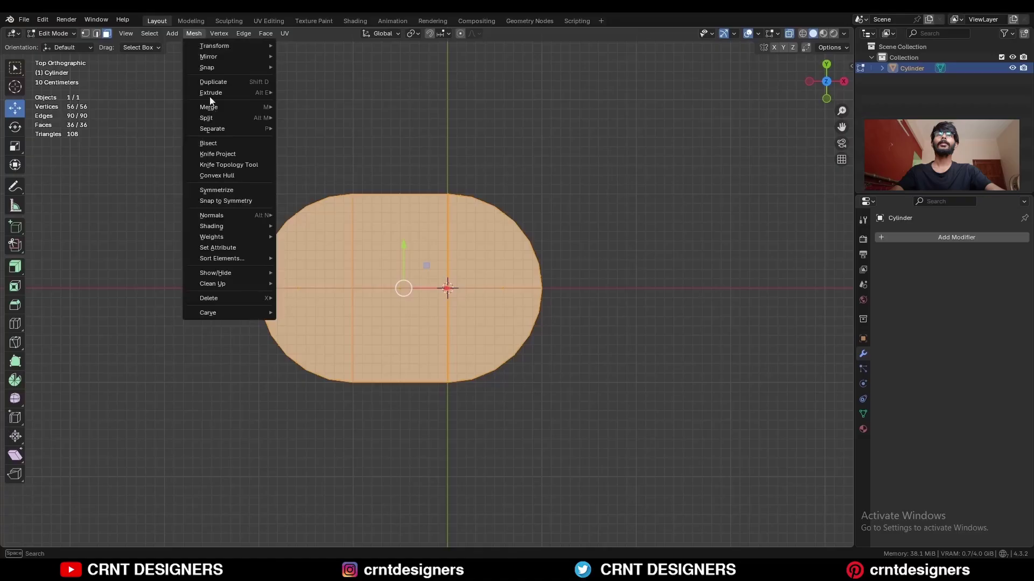
{"action": "left_click", "coordinate": [221, 200]}
{"action": "key", "text": "alt+a"}
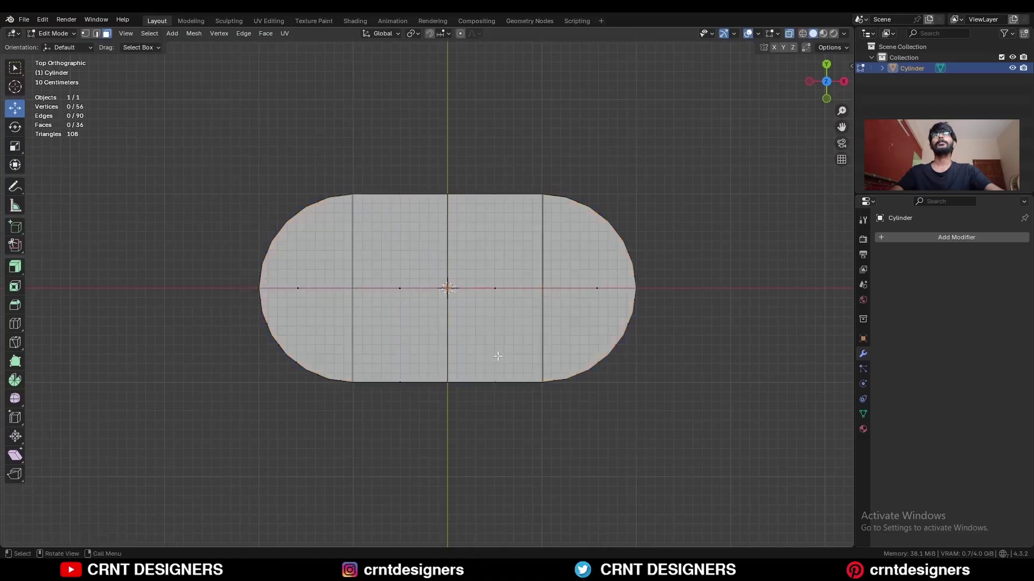
- Stretch the whole mesh 1.4× vertically in front view and apply the object's scale
{"action": "mouse_move", "coordinate": [496, 358]}
{"action": "middle_mouse_down"}
{"action": "mouse_move", "coordinate": [673, 279]}
{"action": "mouse_move", "coordinate": [757, 150]}
{"action": "middle_mouse_up"}
{"action": "key", "text": "alt+z"}
{"action": "left_click", "coordinate": [823, 88]}
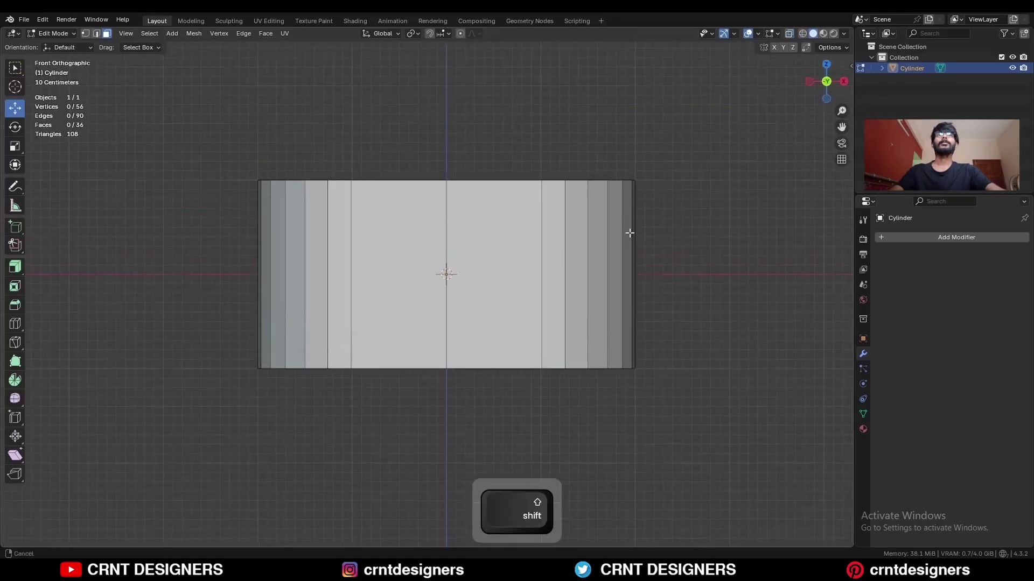
{"action": "key", "text": "a"}
{"action": "key", "text": "s"}
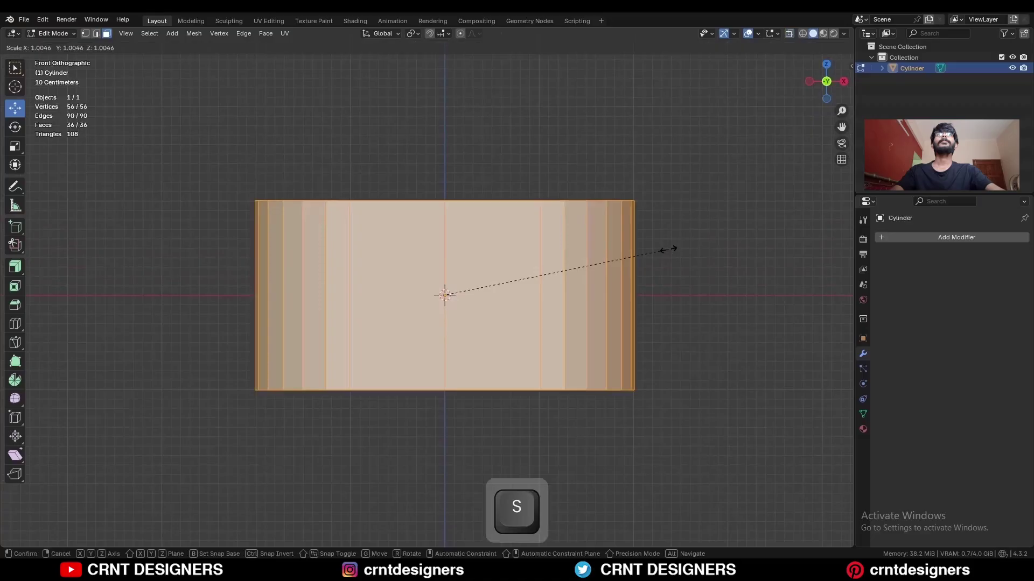
{"action": "key", "text": "z"}
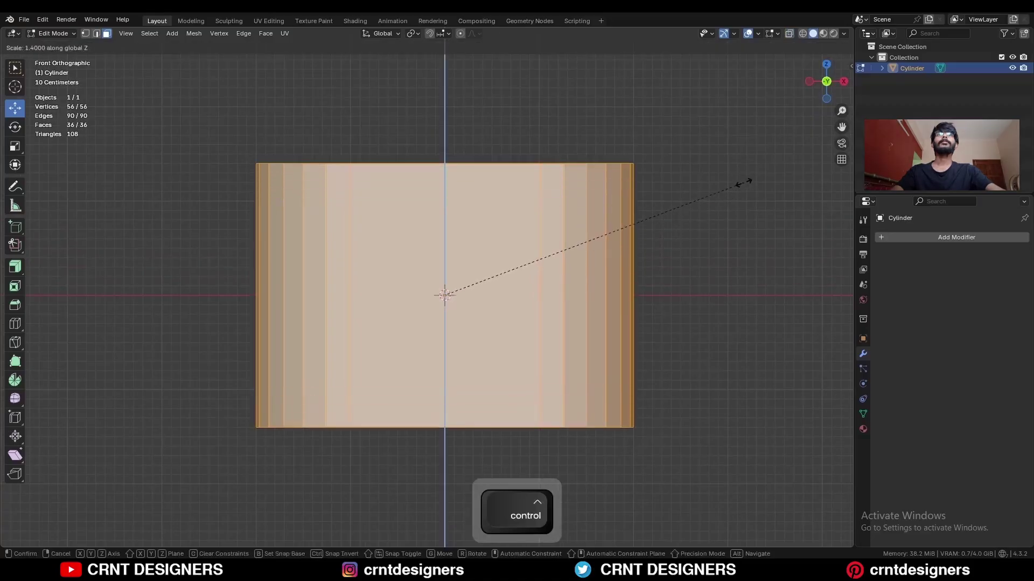
{"action": "left_click", "coordinate": [737, 186]}
{"action": "scroll", "coordinate": [704, 224], "scroll_direction": "down", "scroll_amount": 2}
{"action": "key", "text": "Tab"}
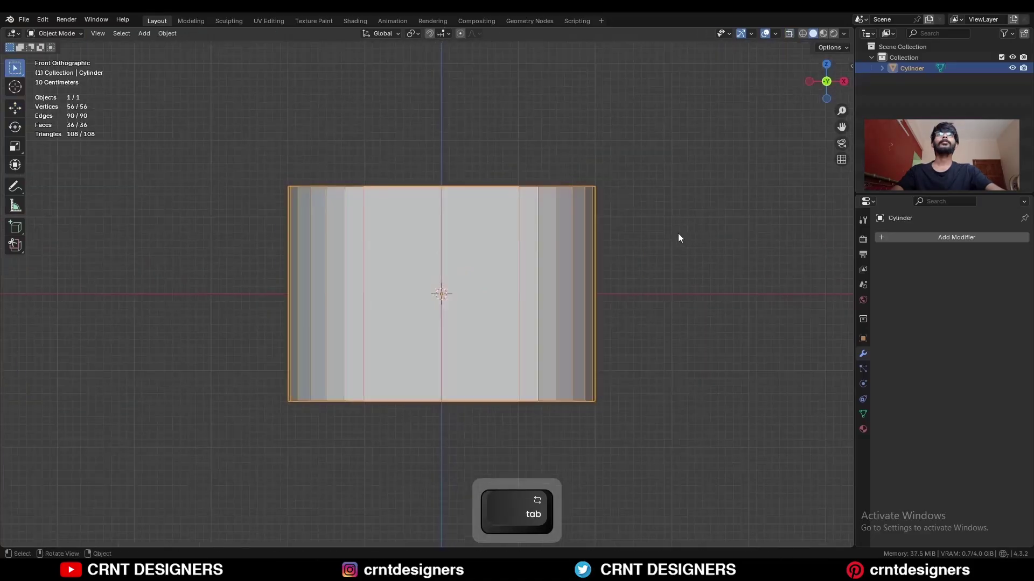
{"action": "key", "text": "ctrl+a"}
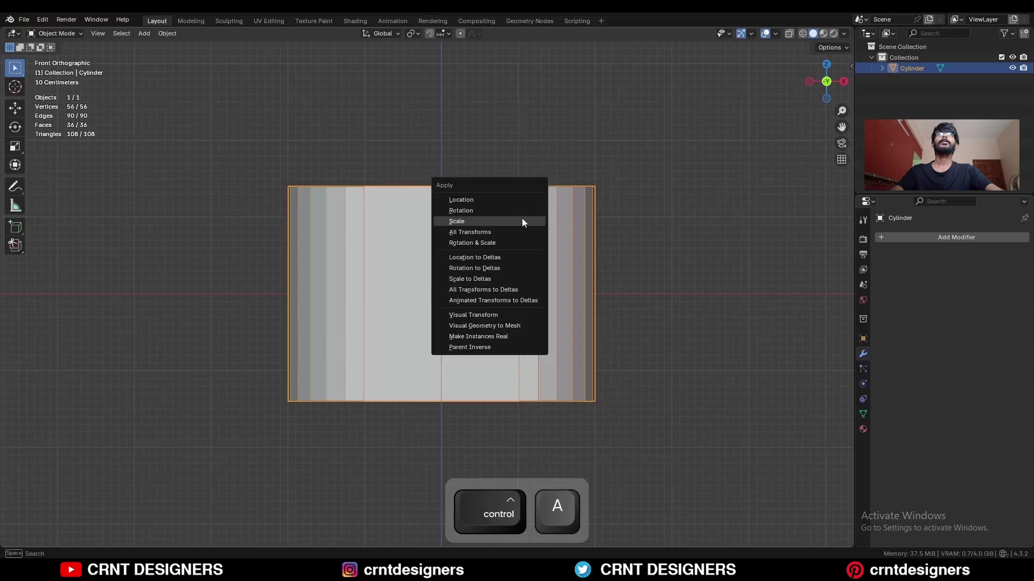
{"action": "left_click", "coordinate": [520, 221]}
- Add a centred horizontal edge loop and bevel it wide toward the top and bottom
{"action": "key", "text": "Tab"}
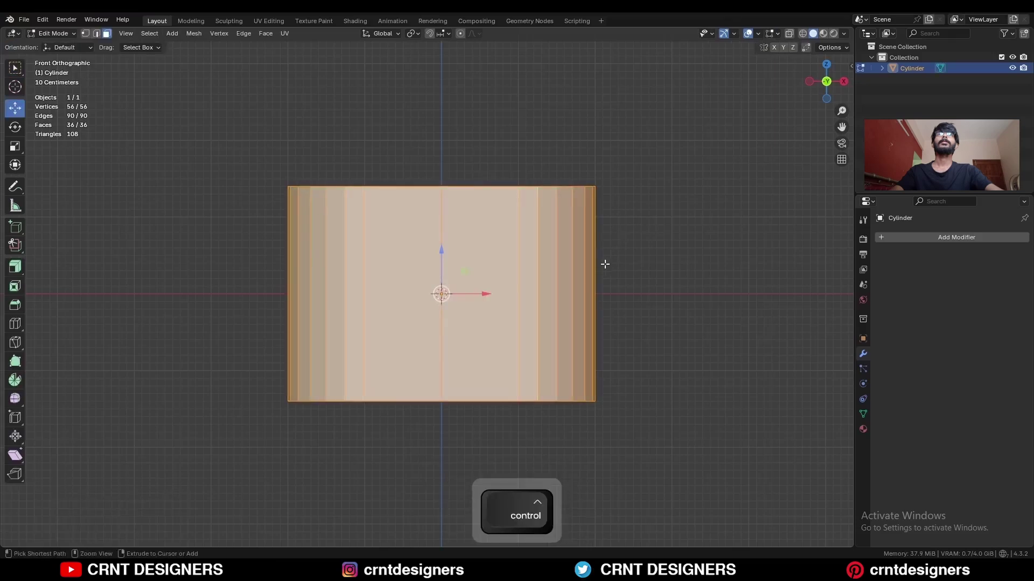
{"action": "key", "text": "ctrl+r"}
{"action": "left_click", "coordinate": [600, 269]}
{"action": "right_click", "coordinate": [617, 269]}
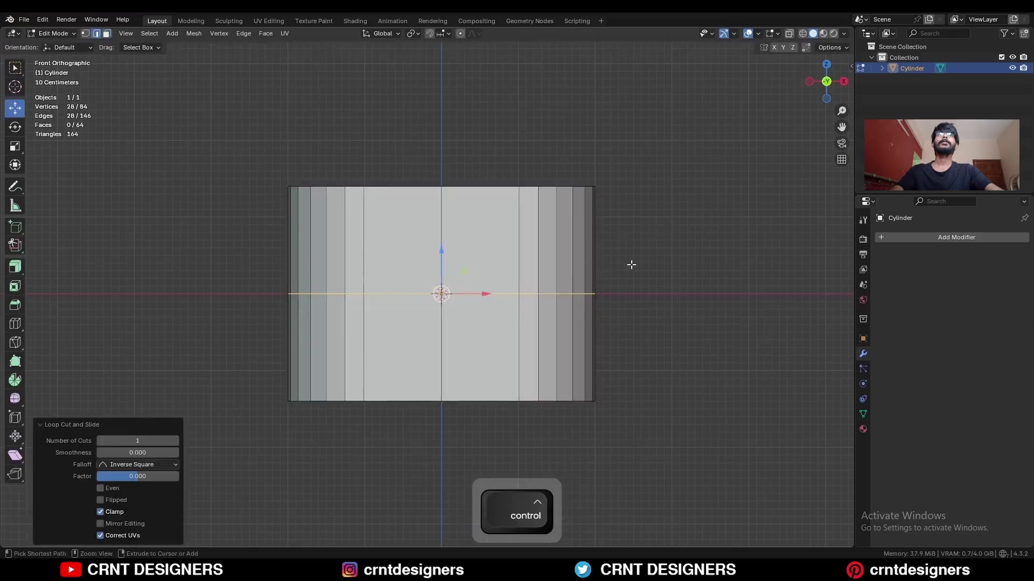
{"action": "key", "text": "ctrl+b"}
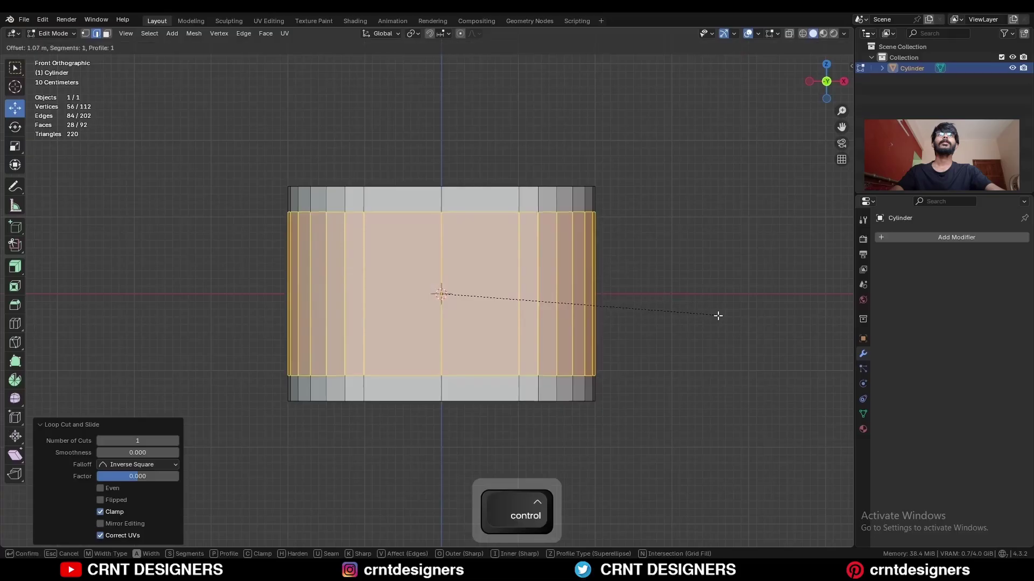
{"action": "left_click", "coordinate": [694, 259]}
{"action": "left_click", "coordinate": [669, 205]}
- Fatten the top and bottom rim loops and front strips outward about 0.2 with Offset Even
{"action": "key", "text": "3"}
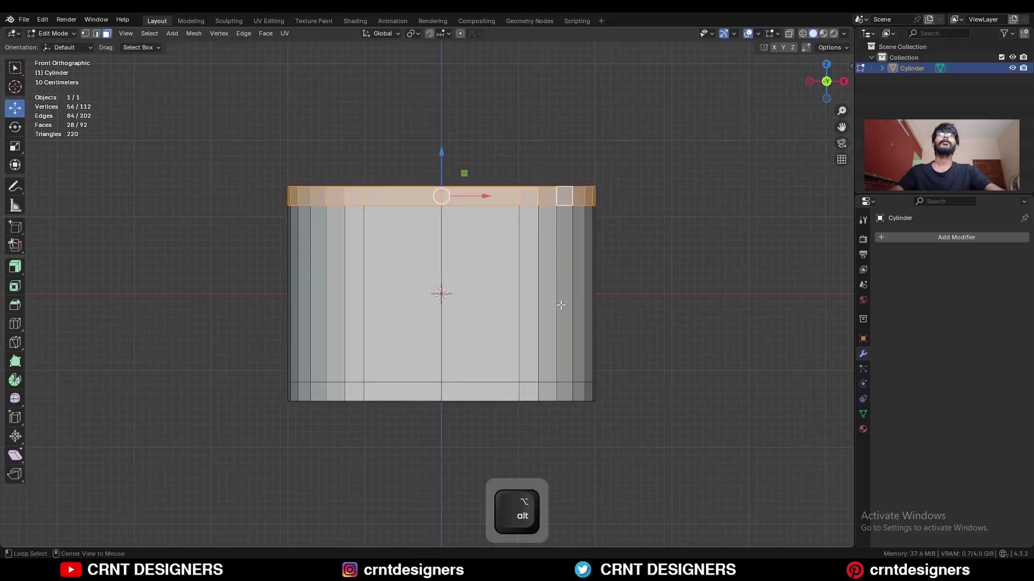
{"action": "left_click", "coordinate": [563, 391], "text": "alt+shift"}
{"action": "key", "text": "alt+z"}
{"action": "left_click_drag", "start_coordinate": [523, 273], "coordinate": [531, 318], "text": "shift"}
{"action": "key", "text": "alt+z"}
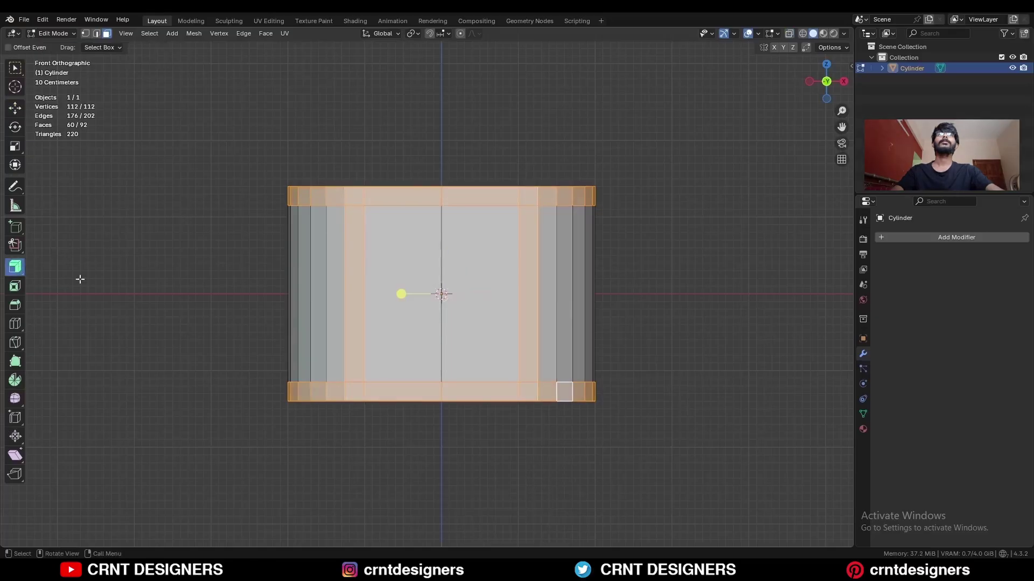
{"action": "left_click_drag", "start_coordinate": [401, 294], "coordinate": [401, 280]}
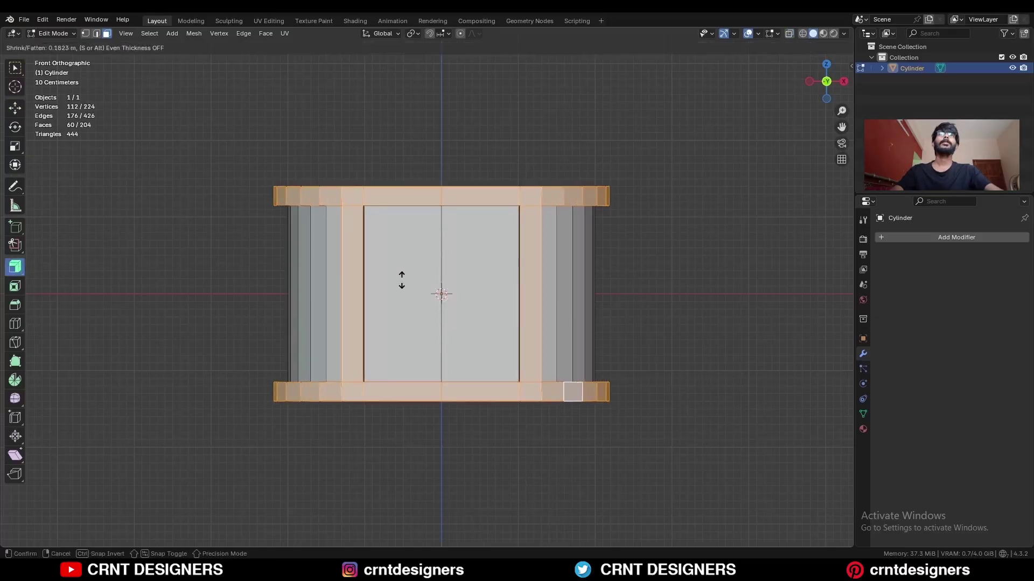
{"action": "left_click", "coordinate": [401, 280]}
{"action": "middle_click_drag", "start_coordinate": [402, 280], "coordinate": [364, 267]}
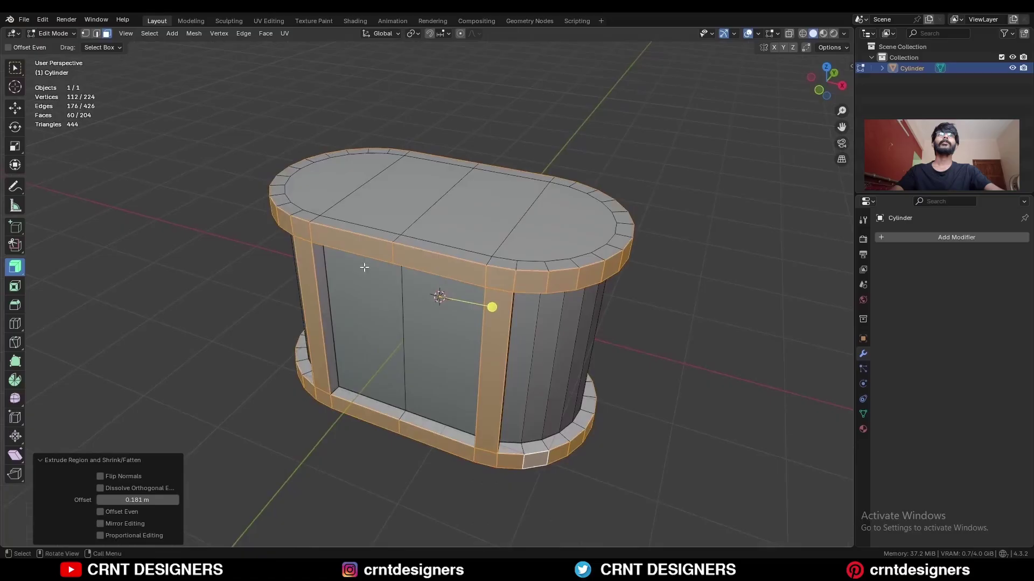
{"action": "left_click", "coordinate": [100, 512]}
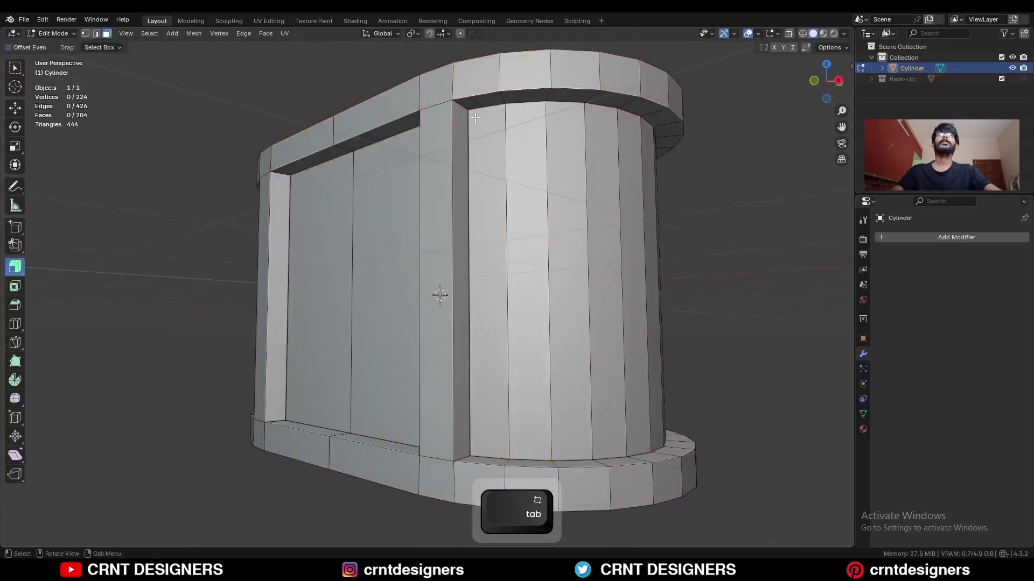
- Bevel the inner corner edge under the top rim into a rounded four-segment curve
{"action": "key", "text": "2"}
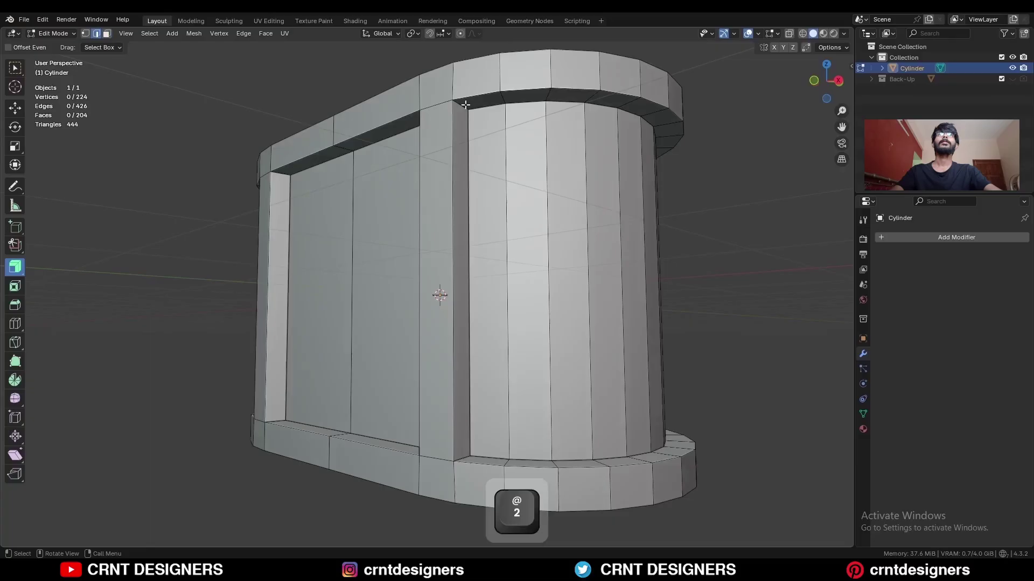
{"action": "middle_click_drag", "start_coordinate": [471, 114], "coordinate": [484, 189], "text": "shift"}
{"action": "scroll", "coordinate": [555, 152], "scroll_direction": "up", "scroll_amount": 2}
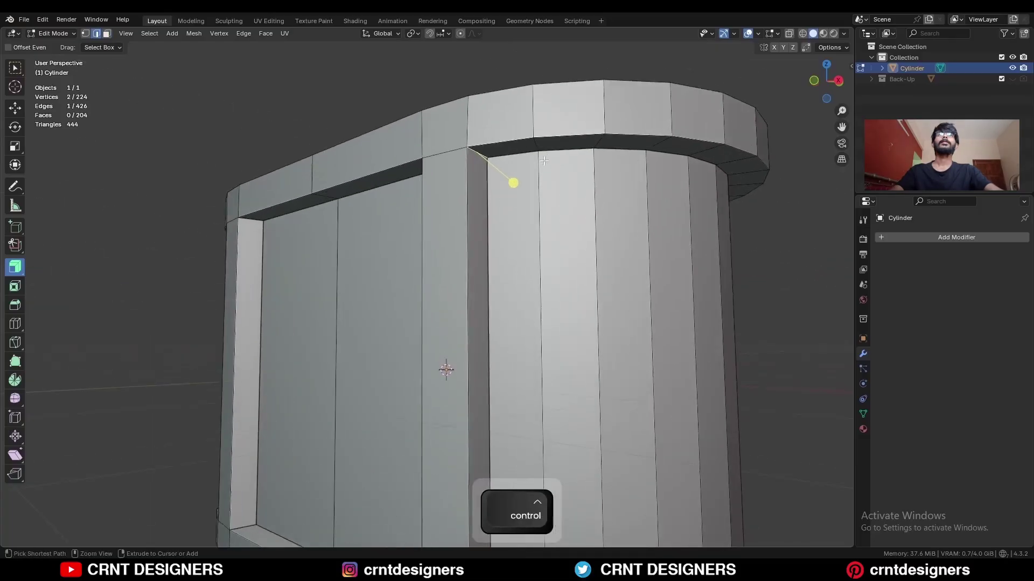
{"action": "key", "text": "ctrl+b"}
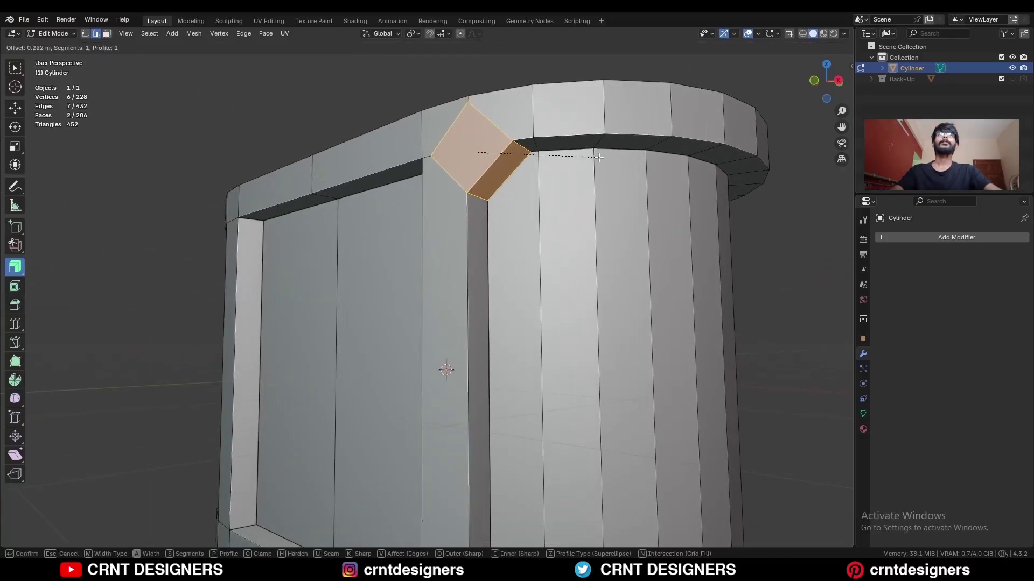
{"action": "key", "text": "c"}
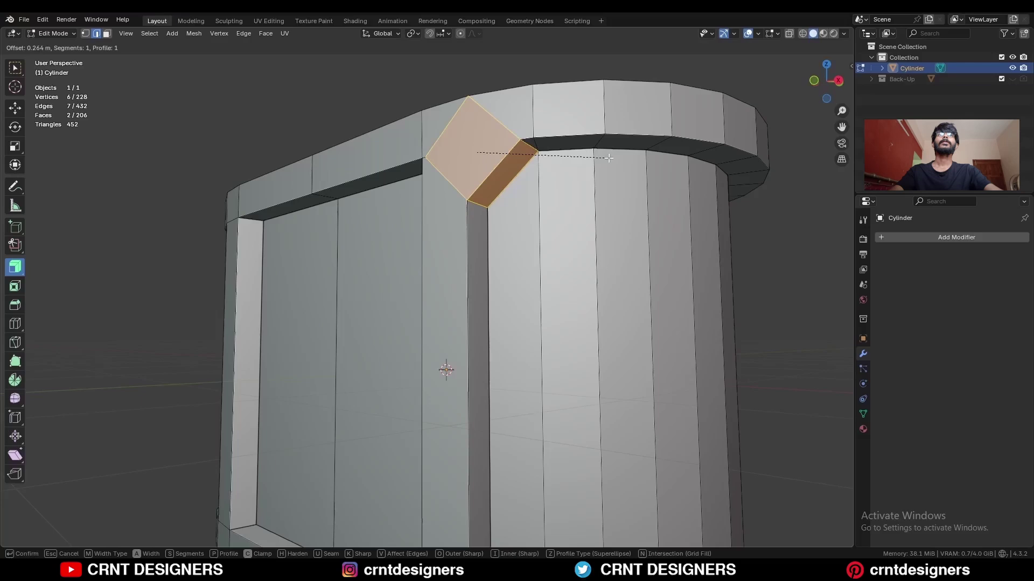
{"action": "left_click", "coordinate": [612, 159]}
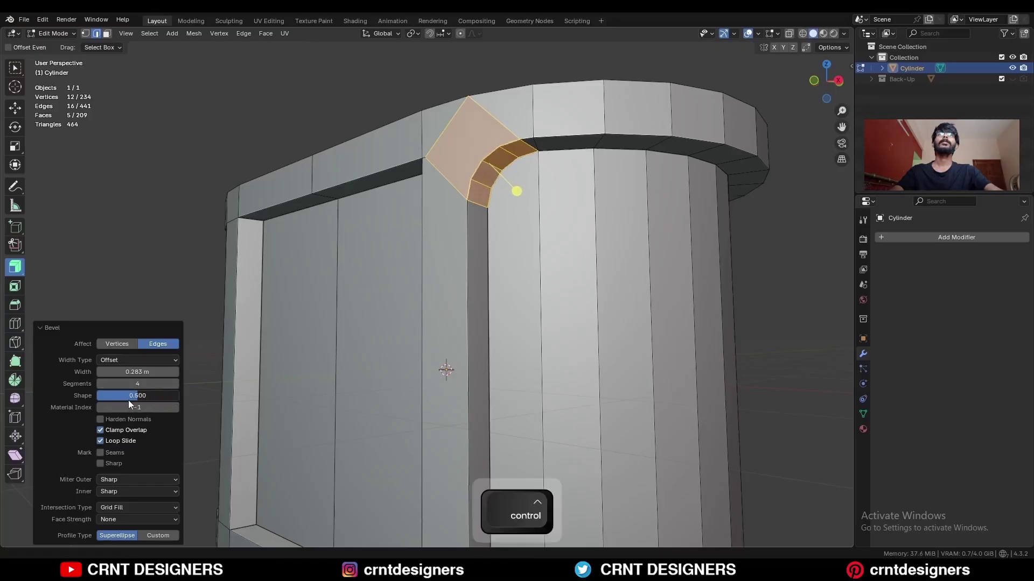
{"action": "mouse_move", "coordinate": [377, 323]}
{"action": "middle_mouse_down"}
{"action": "mouse_move", "coordinate": [559, 257]}
{"action": "mouse_move", "coordinate": [542, 292]}
{"action": "mouse_move", "coordinate": [511, 230]}
{"action": "mouse_move", "coordinate": [516, 212]}
{"action": "middle_mouse_up"}
- Merge the two stray corner vertices at their centre
{"action": "key", "text": "1"}
{"action": "left_click", "coordinate": [498, 209], "text": "shift"}
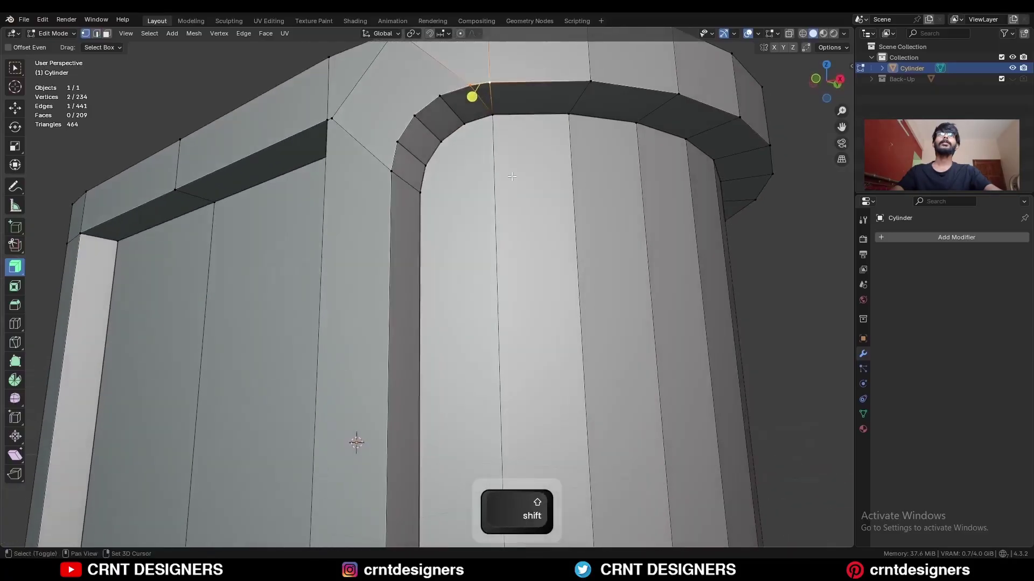
{"action": "key", "text": "m"}
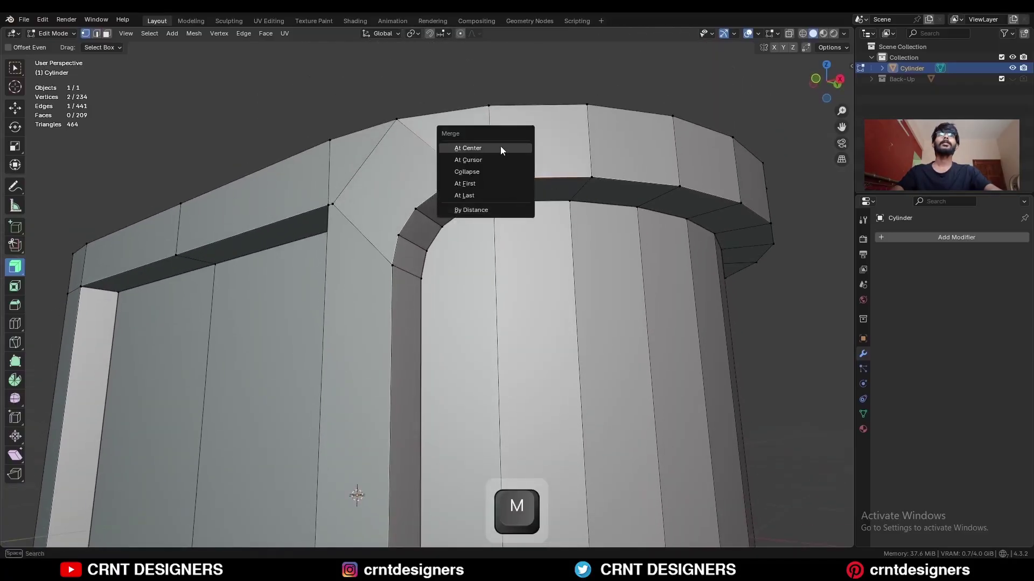
{"action": "left_click", "coordinate": [500, 147]}
{"action": "mouse_move", "coordinate": [500, 146]}
{"action": "middle_mouse_down"}
{"action": "mouse_move", "coordinate": [503, 218]}
{"action": "mouse_move", "coordinate": [517, 213]}
{"action": "middle_mouse_up"}
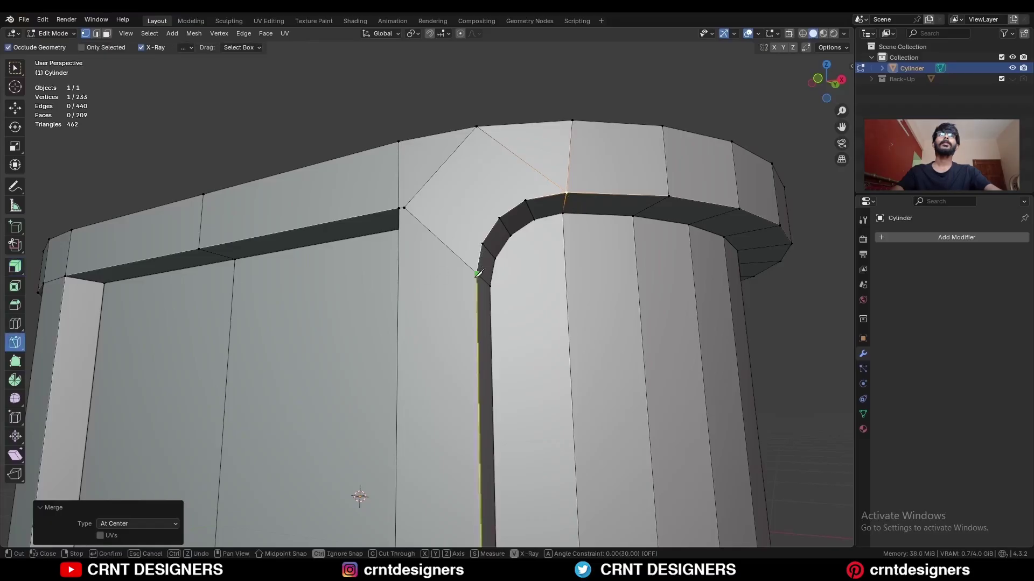
- Knife-cut a horizontal edge from the corner vertex and dissolve the two diagonal edges
{"action": "left_click", "coordinate": [477, 273]}
{"action": "key", "text": "x"}
{"action": "left_click", "coordinate": [404, 282]}
{"action": "key", "text": "space"}
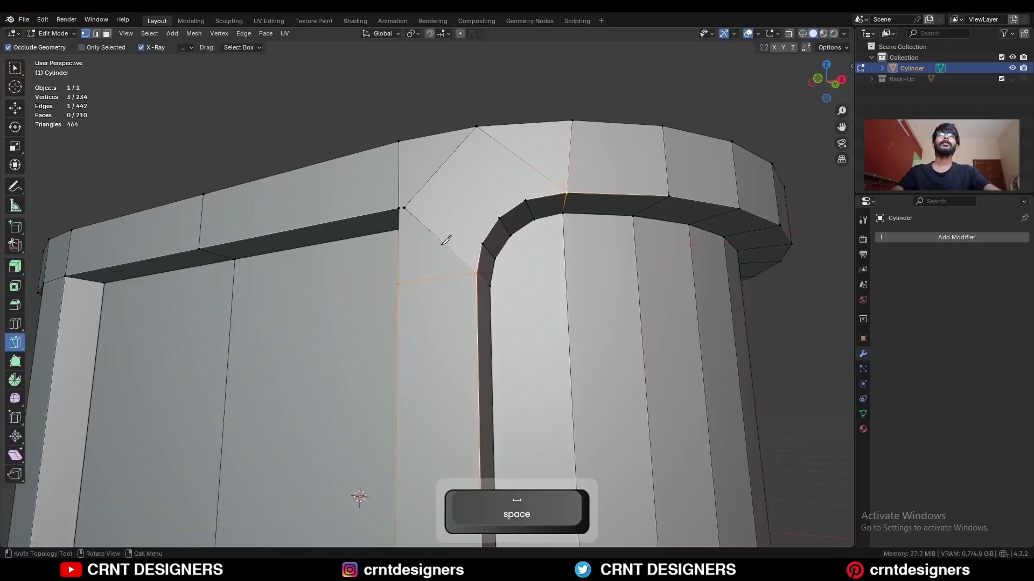
{"action": "key", "text": "2"}
{"action": "left_click", "coordinate": [446, 239]}
{"action": "key", "text": "ctrl+x"}
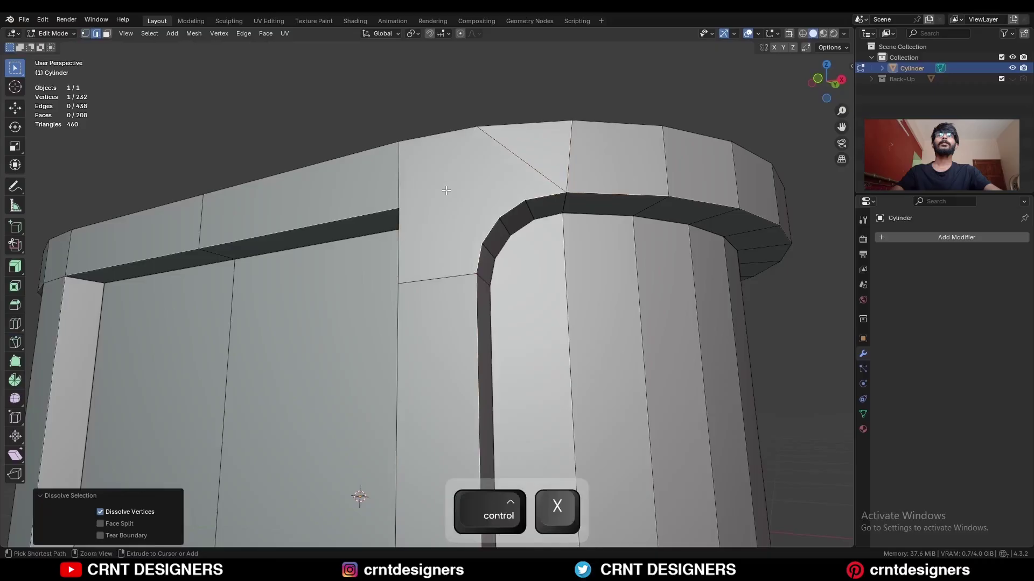
{"action": "middle_click_drag", "start_coordinate": [446, 190], "coordinate": [484, 323]}
{"action": "left_click", "coordinate": [514, 317]}
{"action": "key", "text": "ctrl+x"}
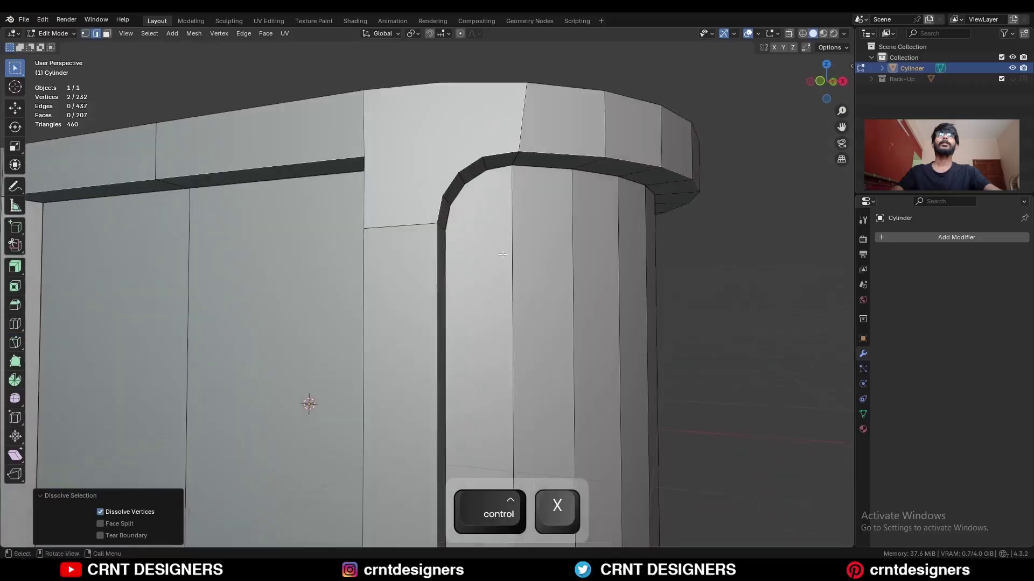
{"action": "left_click", "coordinate": [550, 149], "text": "alt+shift"}
- Bevel the rounded recess edges with two segments
{"action": "scroll", "coordinate": [440, 247], "scroll_direction": "down", "scroll_amount": 5}
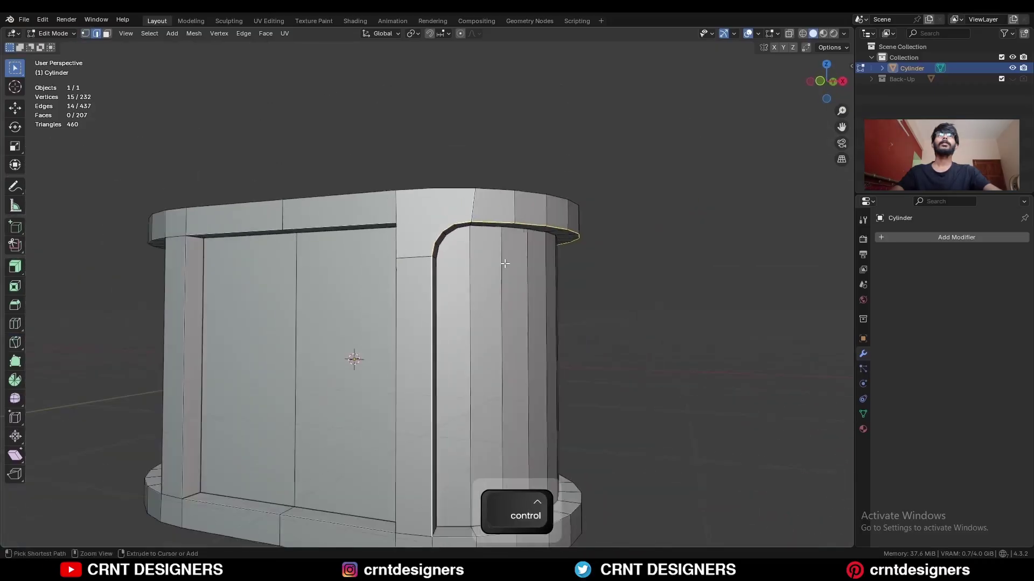
{"action": "key", "text": "ctrl+b"}
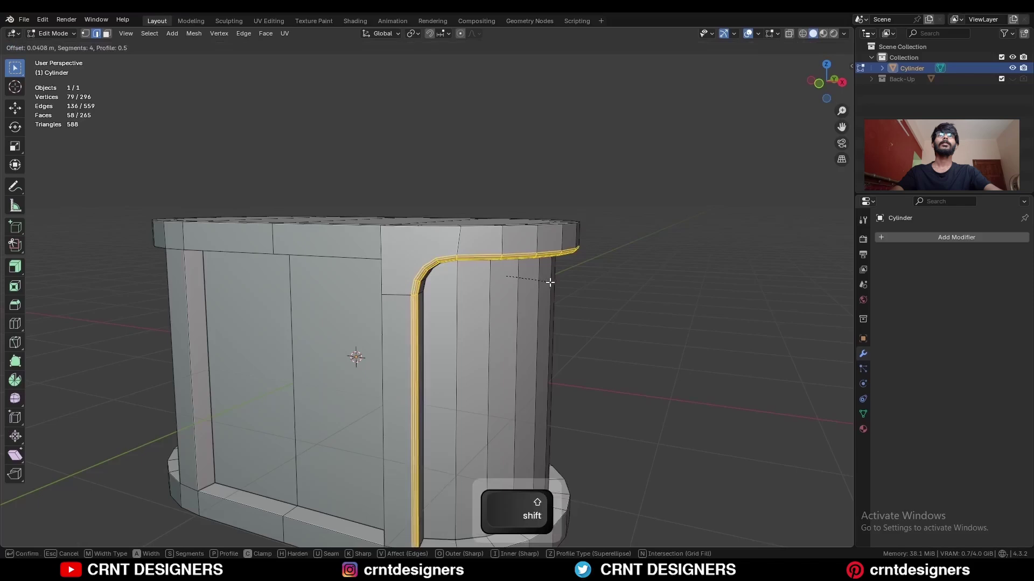
{"action": "left_click", "coordinate": [548, 279]}
{"action": "left_click_drag", "start_coordinate": [147, 387], "coordinate": [98, 383]}
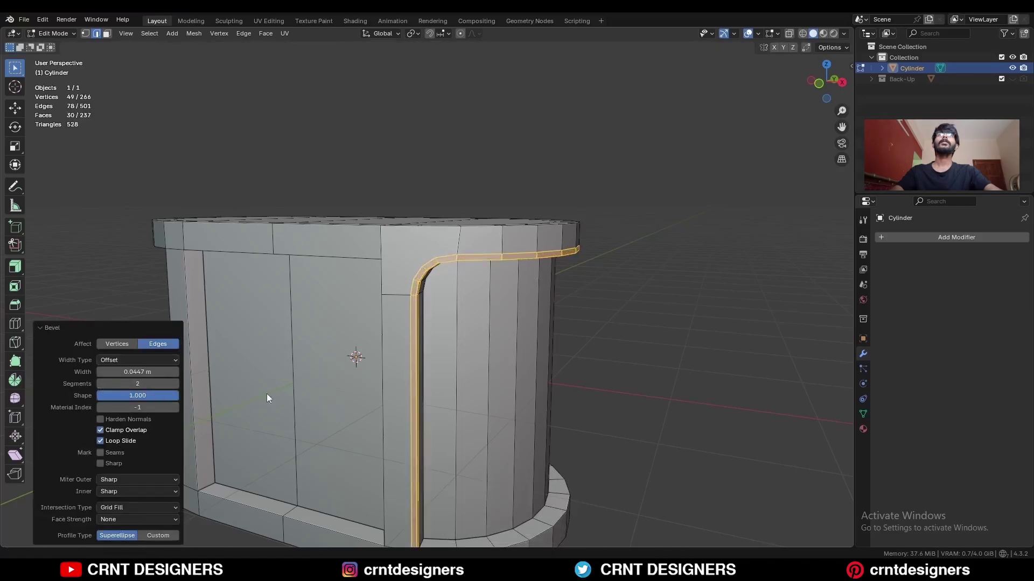
- Join the bevel-corner vertices with a new connecting edge
{"action": "scroll", "coordinate": [469, 321], "scroll_direction": "up", "scroll_amount": 3}
{"action": "key", "text": "1"}
{"action": "left_click", "coordinate": [427, 235]}
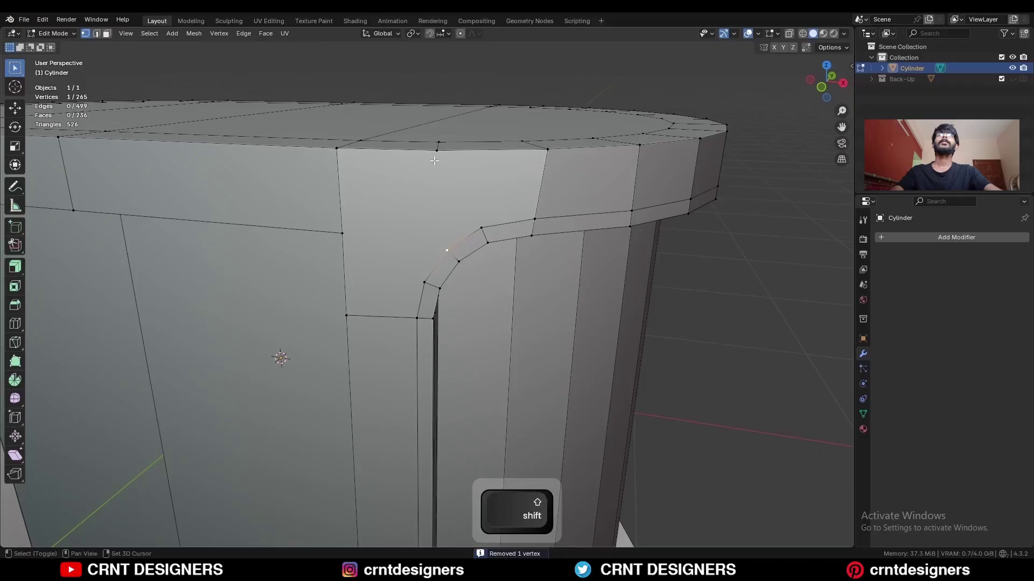
{"action": "key", "text": "j"}
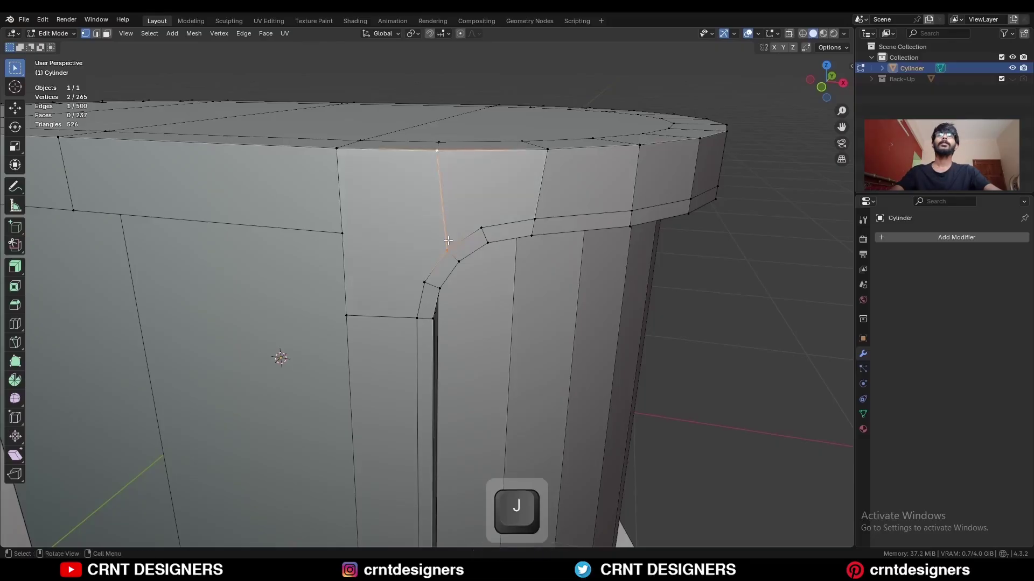
{"action": "key", "text": "2"}
{"action": "middle_click_drag", "start_coordinate": [365, 230], "coordinate": [508, 230]}
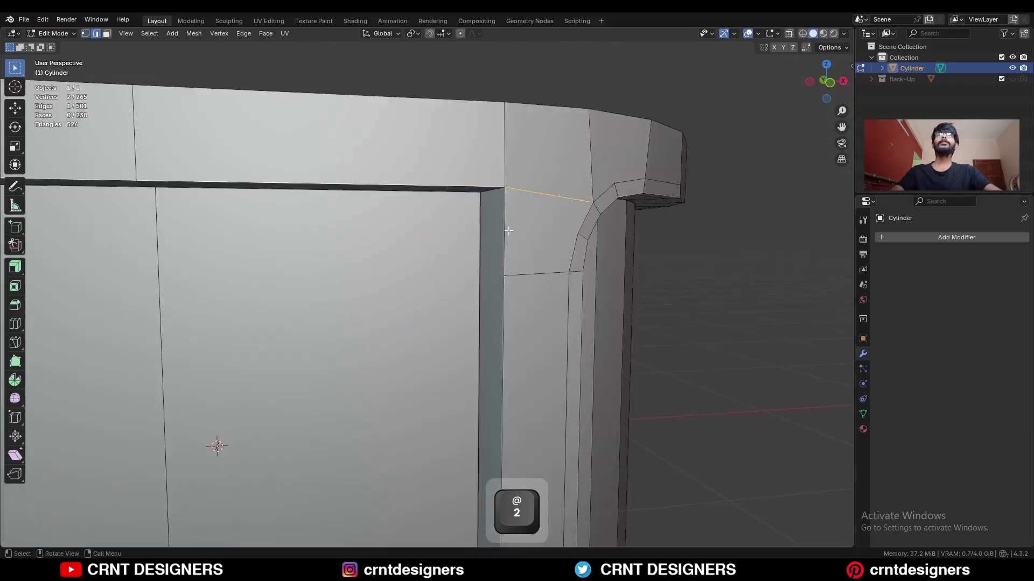
- Bevel the front frame's top edges with two segments, 0.05 m wide
{"action": "left_click", "coordinate": [506, 301], "text": "alt+shift"}
{"action": "middle_click_drag", "start_coordinate": [506, 301], "coordinate": [488, 296], "text": "ctrl"}
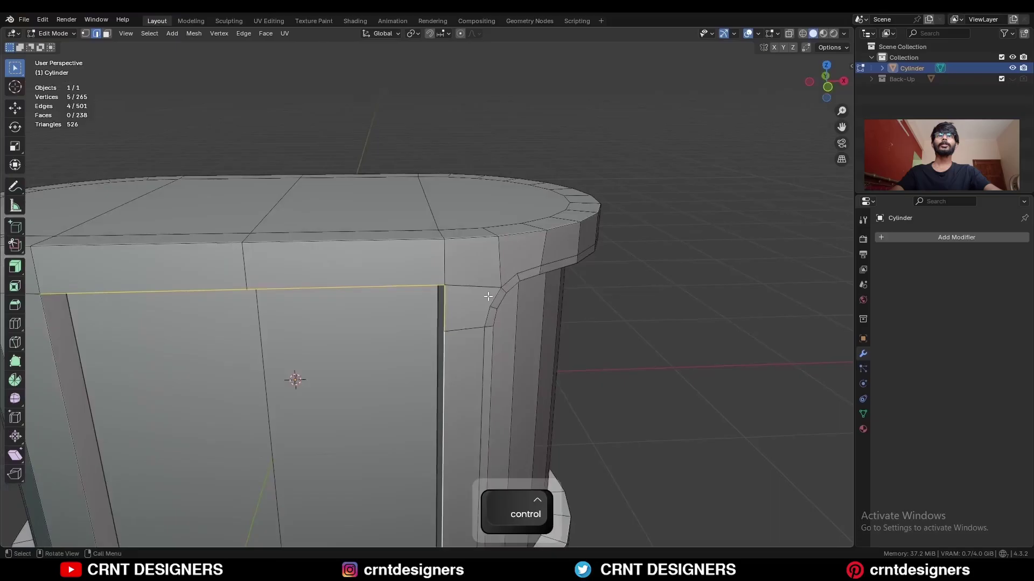
{"action": "key", "text": "ctrl+b"}
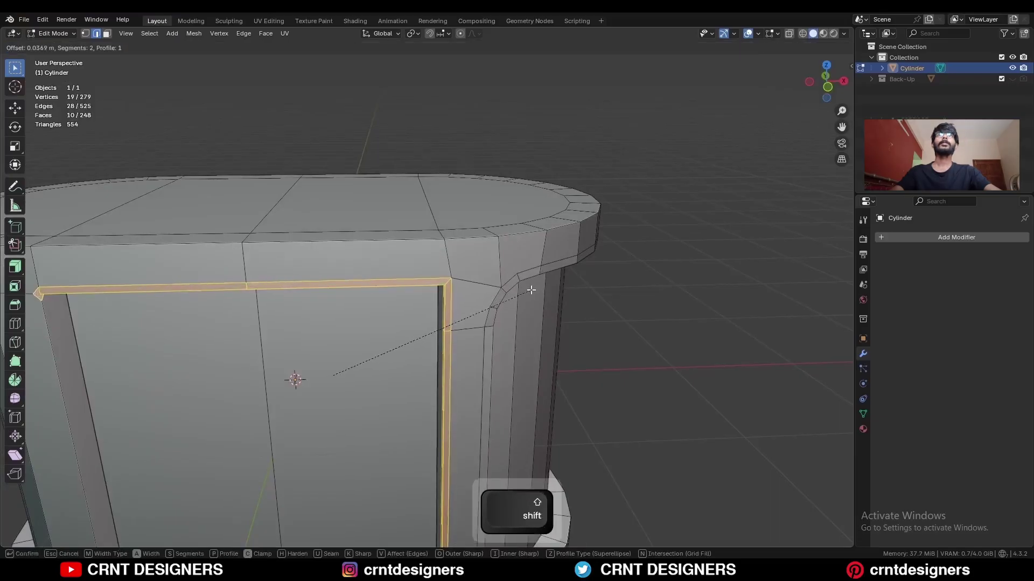
{"action": "left_click", "coordinate": [529, 290]}
{"action": "left_click", "coordinate": [138, 372]}
{"action": "type", "text": "0.05"}
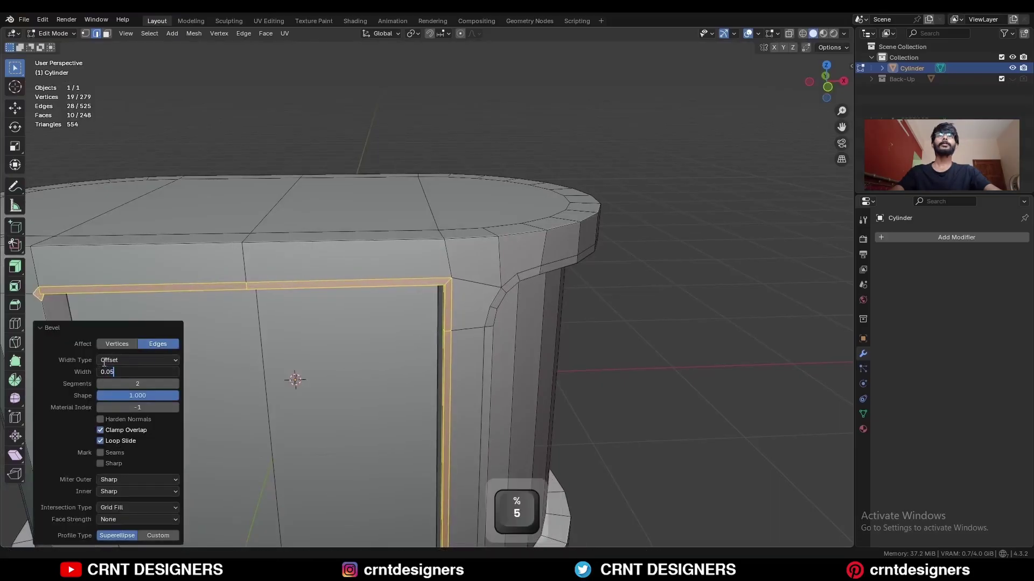
{"action": "key", "text": "Return"}
- In front view, knife-cut a horizontal edge from the rounded corner to the frame's left edge
{"action": "key", "text": "KP_1"}
{"action": "key", "text": "k"}
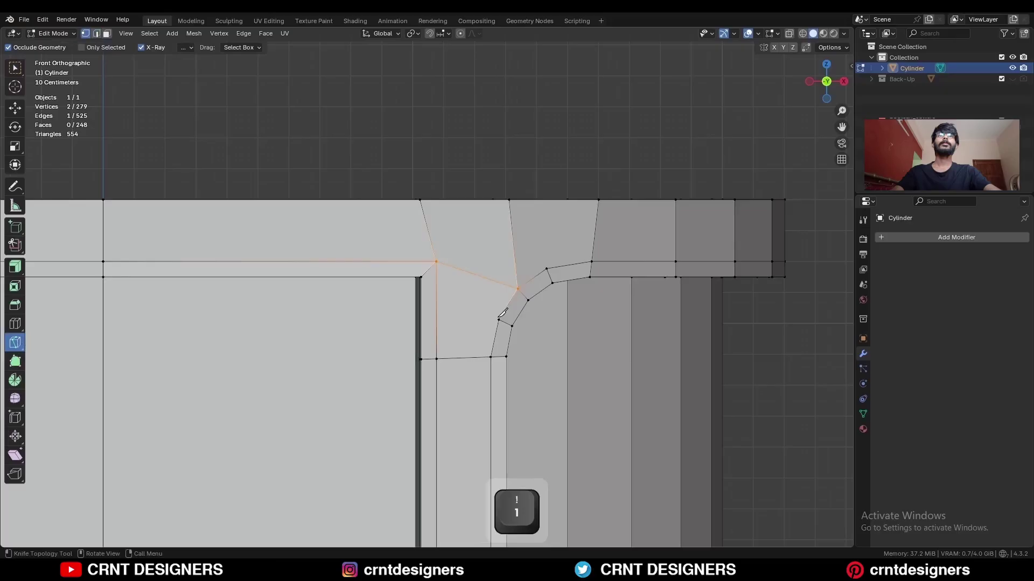
{"action": "left_click", "coordinate": [499, 319]}
{"action": "key", "text": "x"}
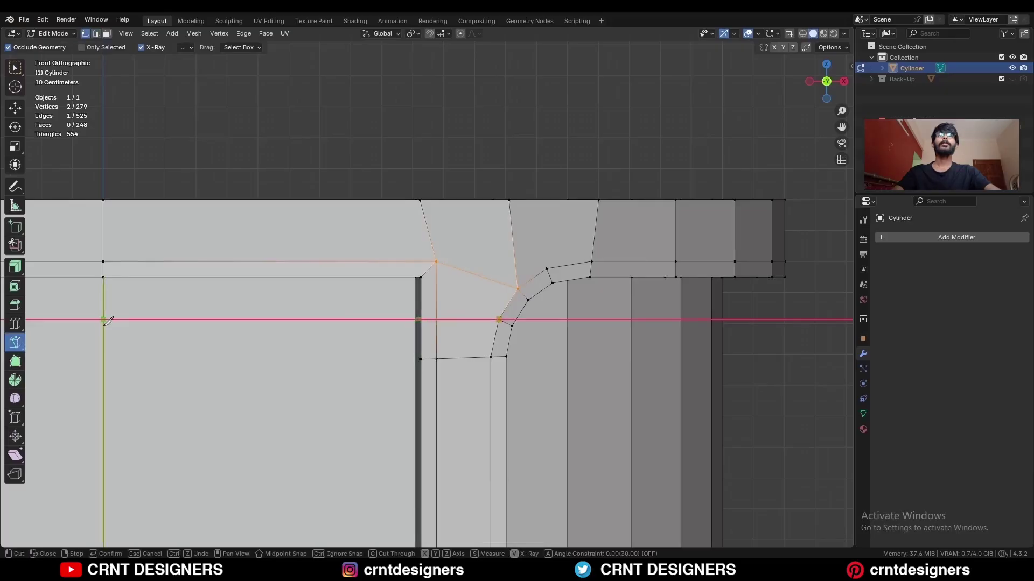
{"action": "left_click", "coordinate": [103, 319]}
{"action": "key", "text": "space"}
{"action": "middle_click_drag", "start_coordinate": [484, 323], "coordinate": [527, 300]}
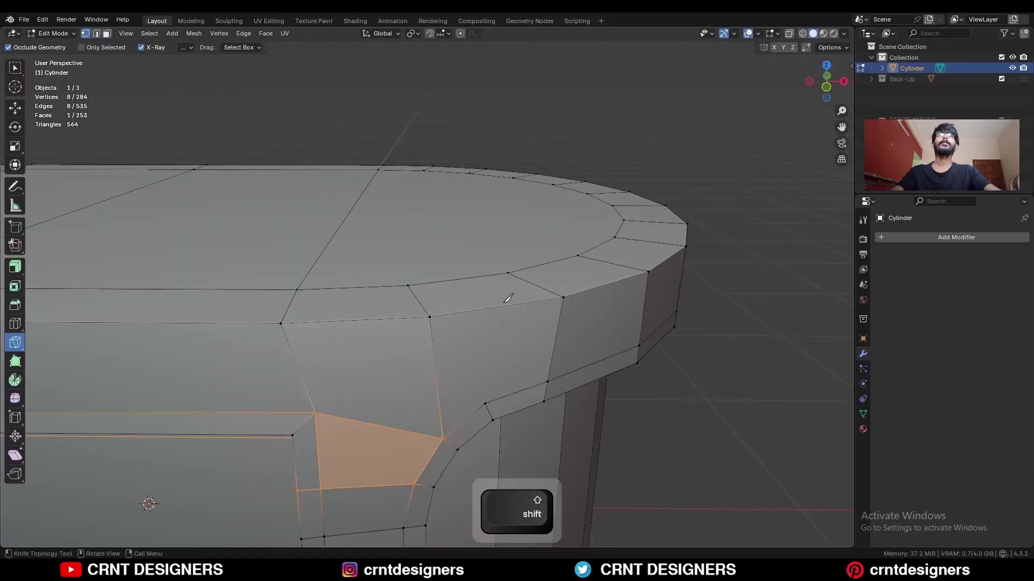
{"action": "key", "text": "w"}
{"action": "key", "text": "ctrl+r"}
- Select the two new rim edges and apply Set Flow so they follow the rounded top
{"action": "left_click", "coordinate": [490, 268]}
{"action": "right_click", "coordinate": [486, 255]}
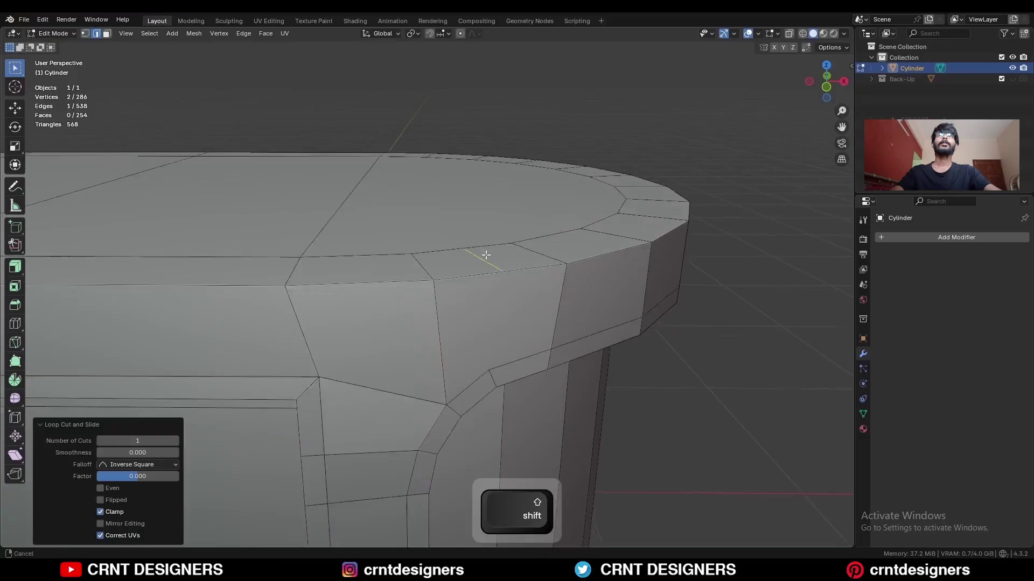
{"action": "middle_click_drag", "start_coordinate": [486, 255], "coordinate": [469, 233], "text": "shift"}
{"action": "left_click", "coordinate": [405, 245], "text": "shift"}
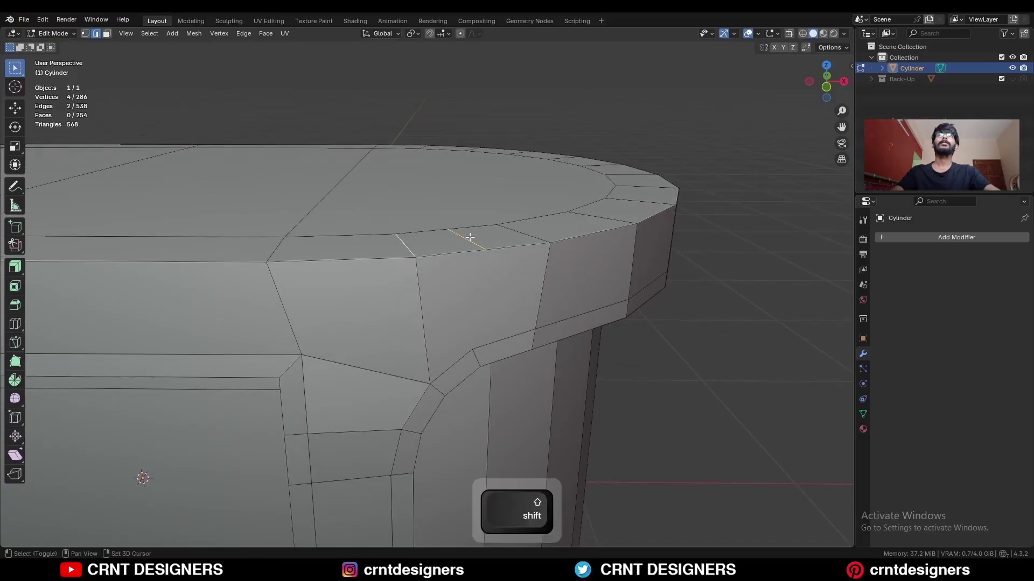
{"action": "right_click", "coordinate": [647, 231]}
{"action": "left_click", "coordinate": [605, 535]}
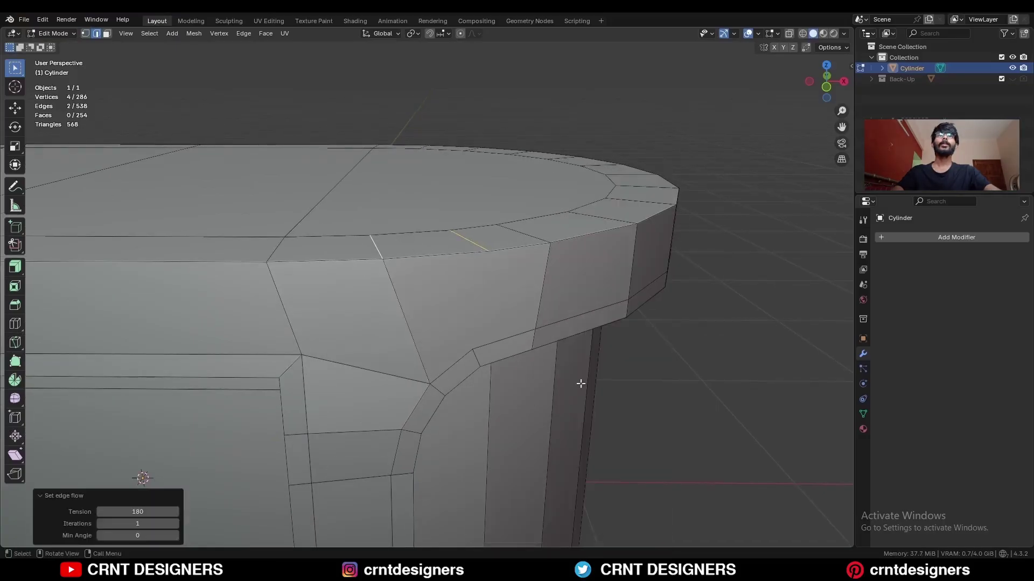
- Reorient the view and select the face loop along the top rim
{"action": "middle_click_drag", "start_coordinate": [579, 381], "coordinate": [462, 297]}
{"action": "key", "text": "1"}
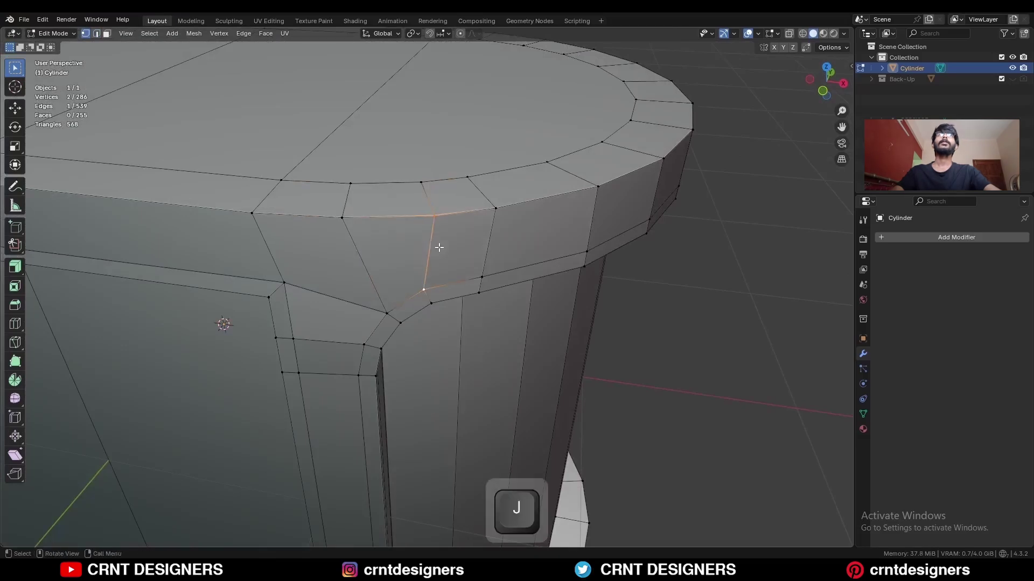
{"action": "mouse_move", "coordinate": [439, 247]}
{"action": "middle_mouse_down"}
{"action": "mouse_move", "coordinate": [461, 240]}
{"action": "mouse_move", "coordinate": [462, 278]}
{"action": "mouse_move", "coordinate": [476, 283]}
{"action": "mouse_move", "coordinate": [429, 244]}
{"action": "mouse_move", "coordinate": [430, 183]}
{"action": "middle_mouse_up"}
{"action": "key", "text": "Tab"}
{"action": "key", "text": "Tab"}
{"action": "left_click", "coordinate": [430, 243], "text": "alt"}
{"action": "left_click", "coordinate": [430, 219], "text": "alt"}
- Add a vertical loop cut on the front, flattened with S X 0 and slid along X
{"action": "key", "text": "ctrl+r"}
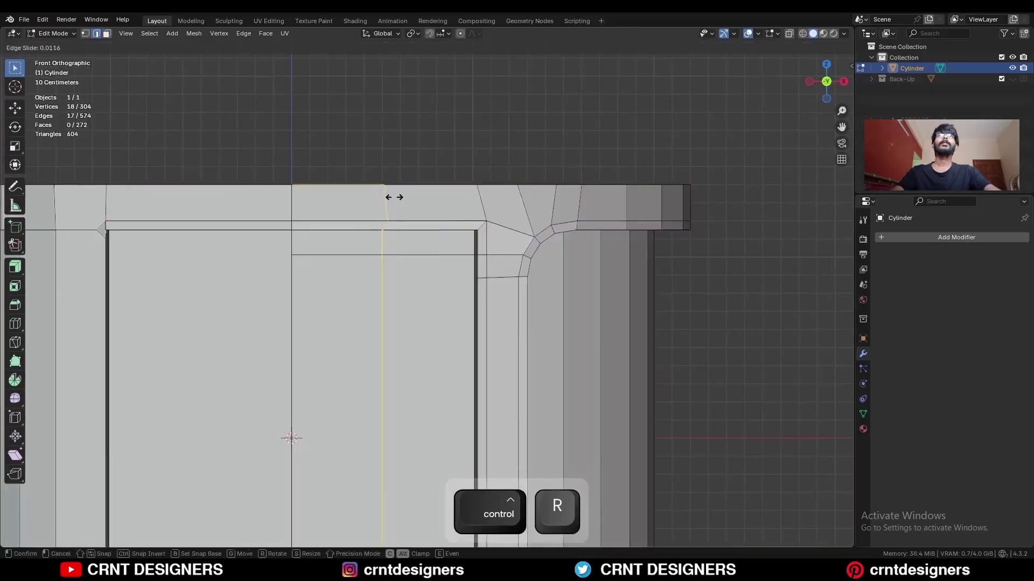
{"action": "left_click", "coordinate": [431, 181]}
{"action": "key", "text": "s"}
{"action": "key", "text": "x"}
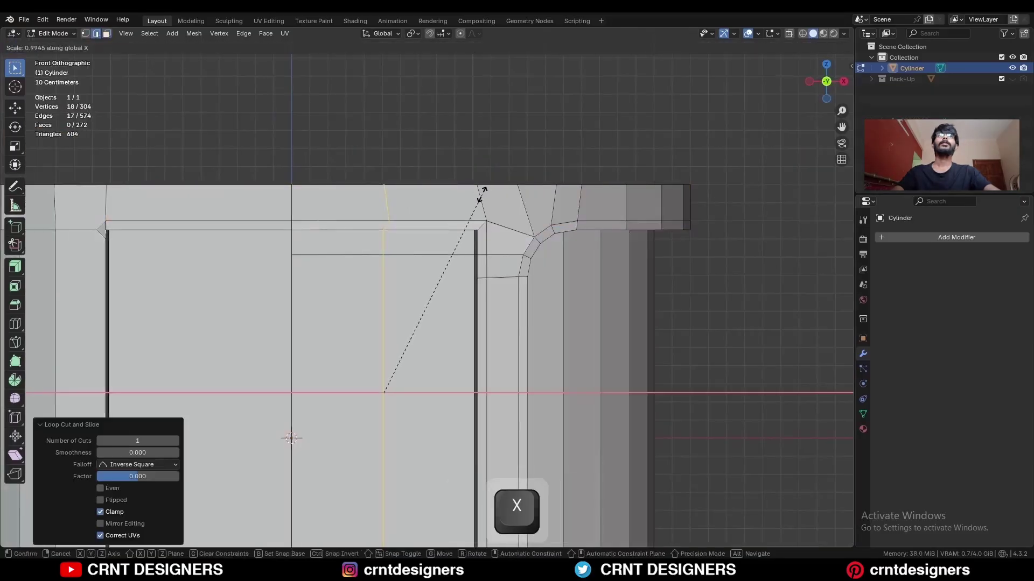
{"action": "type", "text": "0"}
{"action": "key", "text": "Return"}
{"action": "key", "text": "g"}
{"action": "key", "text": "x"}
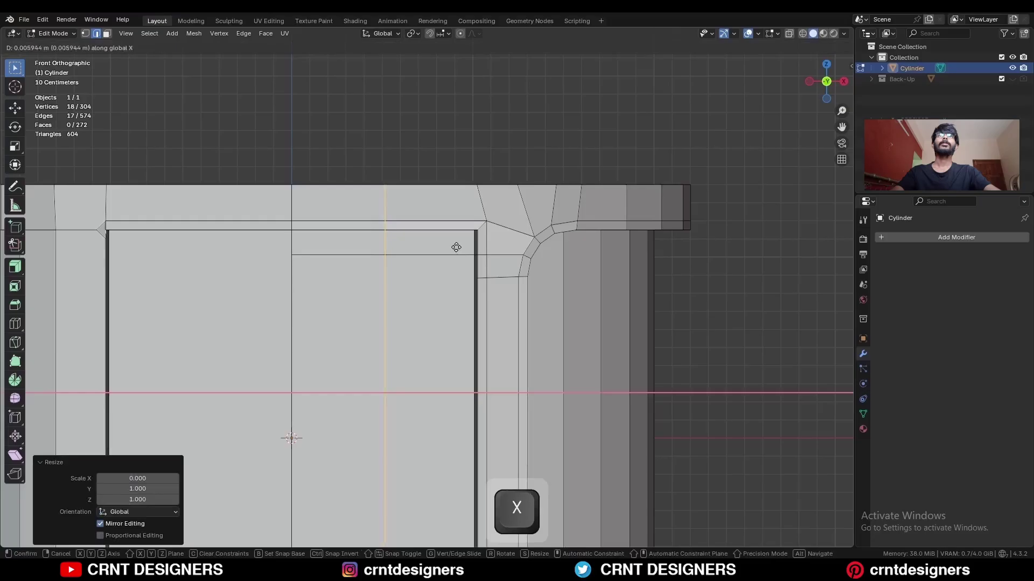
{"action": "left_click", "coordinate": [512, 251]}
{"action": "mouse_move", "coordinate": [512, 252]}
{"action": "middle_mouse_down", "text": "shift"}
{"action": "mouse_move", "coordinate": [515, 271]}
{"action": "mouse_move", "coordinate": [462, 250]}
{"action": "mouse_move", "coordinate": [570, 242]}
{"action": "middle_mouse_up", "text": "shift"}
- Apply Set Flow to a single rim edge
{"action": "left_click", "coordinate": [462, 252]}
{"action": "key", "text": "ctrl+e"}
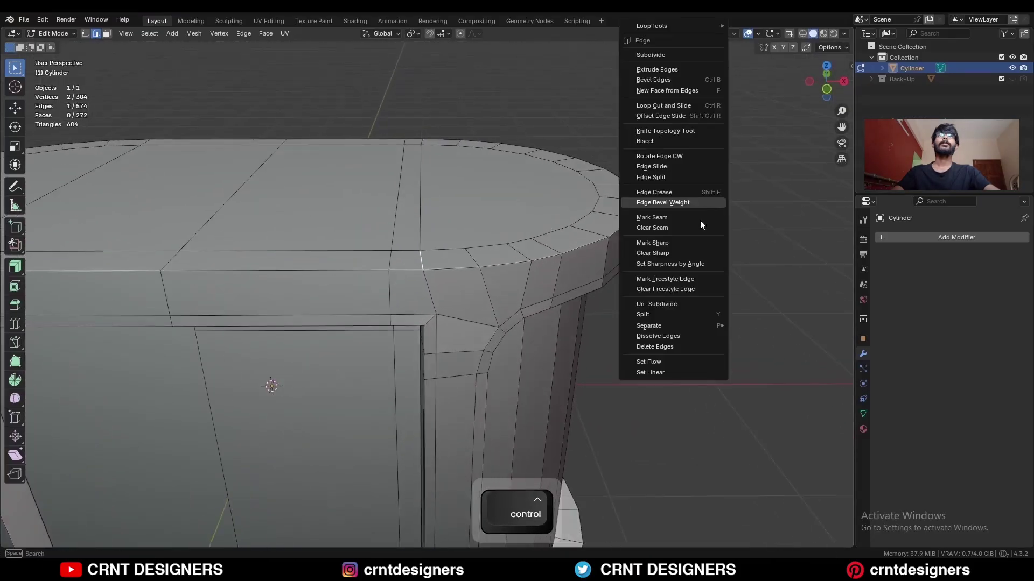
{"action": "left_click", "coordinate": [674, 357]}
{"action": "key", "text": "2"}
{"action": "middle_click_drag", "start_coordinate": [675, 359], "coordinate": [543, 247]}
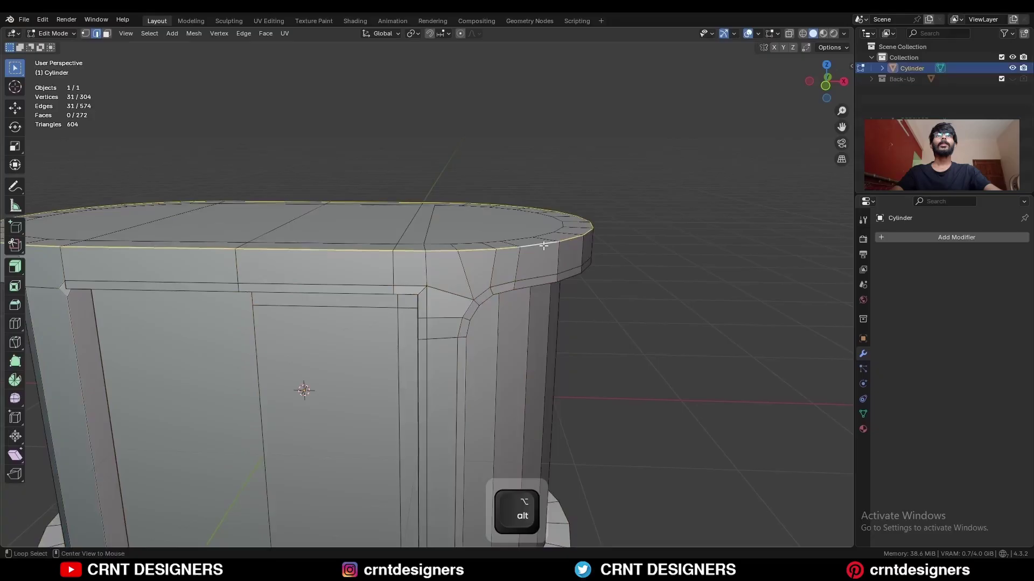
- Bevel the top rim loop, then bevel the under-rim and front frame loops with 1 segment
{"action": "key", "text": "ctrl+b"}
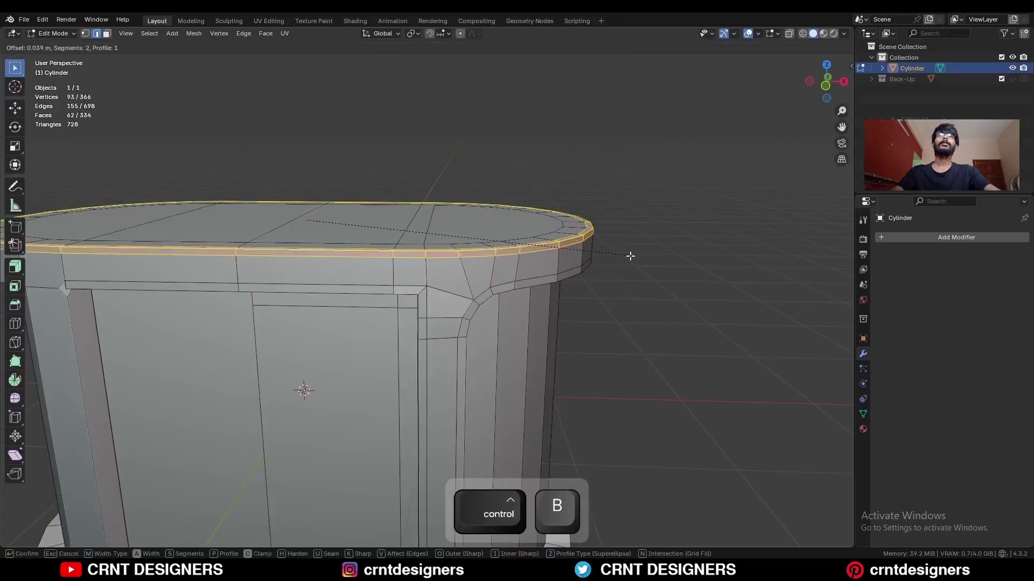
{"action": "left_click", "coordinate": [613, 246]}
{"action": "left_click", "coordinate": [564, 284], "text": "alt+shift"}
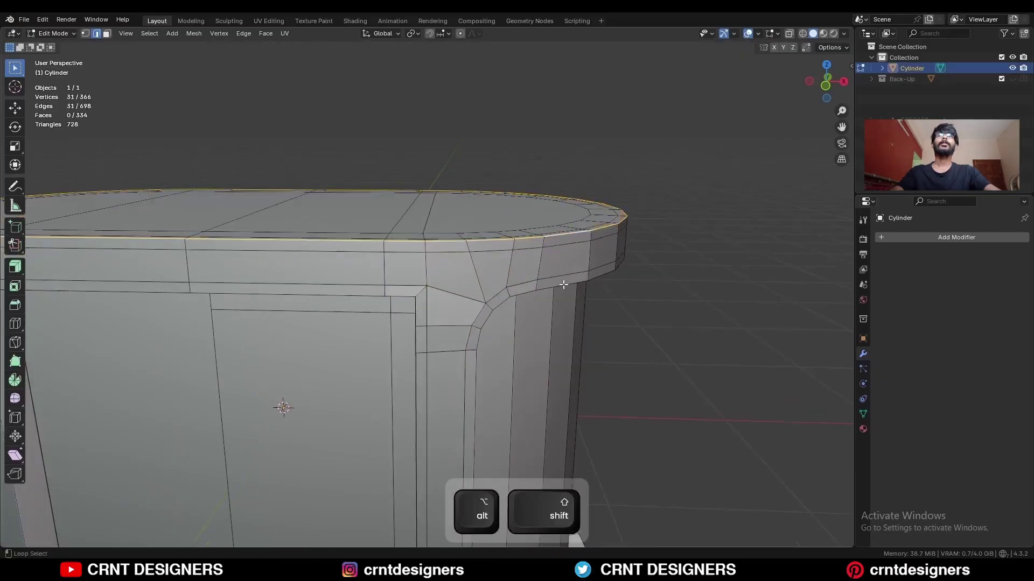
{"action": "left_click", "coordinate": [419, 308], "text": "alt+shift"}
{"action": "middle_click_drag", "start_coordinate": [419, 307], "coordinate": [641, 277]}
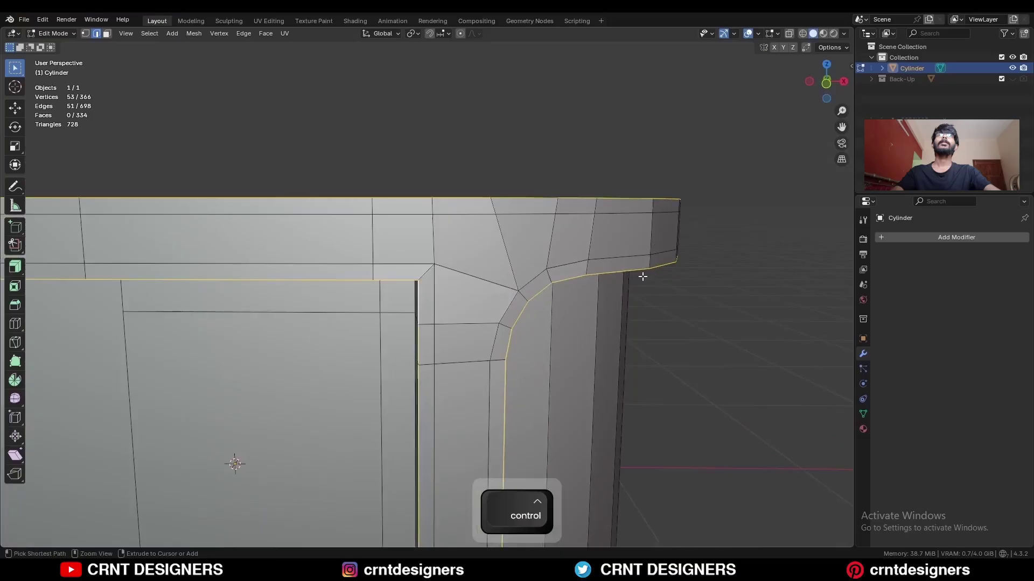
{"action": "key", "text": "ctrl+b"}
{"action": "left_click", "coordinate": [654, 281]}
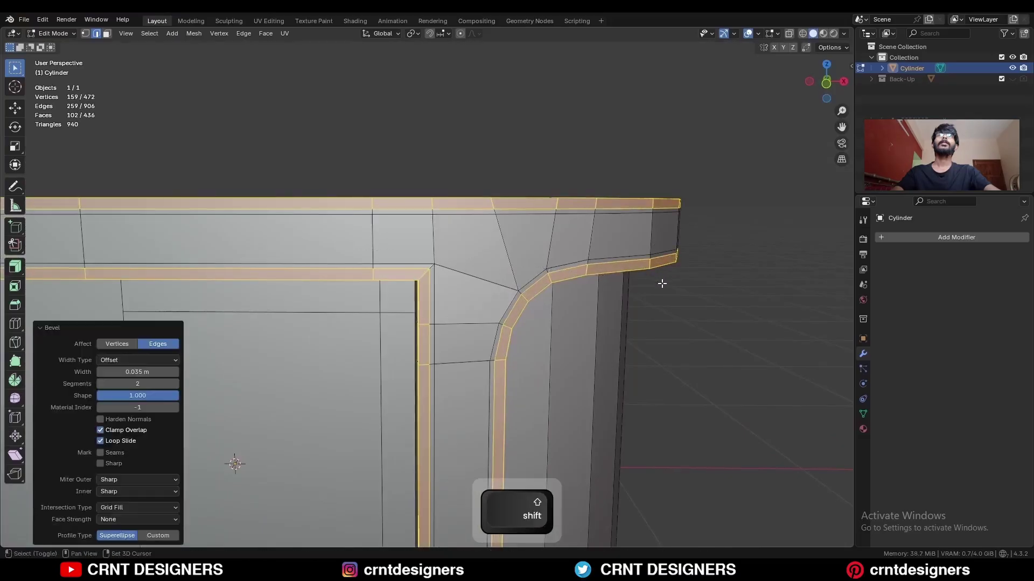
{"action": "left_click", "coordinate": [99, 384]}
{"action": "mouse_move", "coordinate": [431, 280]}
{"action": "middle_mouse_down"}
{"action": "mouse_move", "coordinate": [540, 268]}
{"action": "mouse_move", "coordinate": [584, 223]}
{"action": "middle_mouse_up"}
- Add three centred loop cuts: along the top rim, on the door frame, and across the rounded rim
{"action": "key", "text": "ctrl+r"}
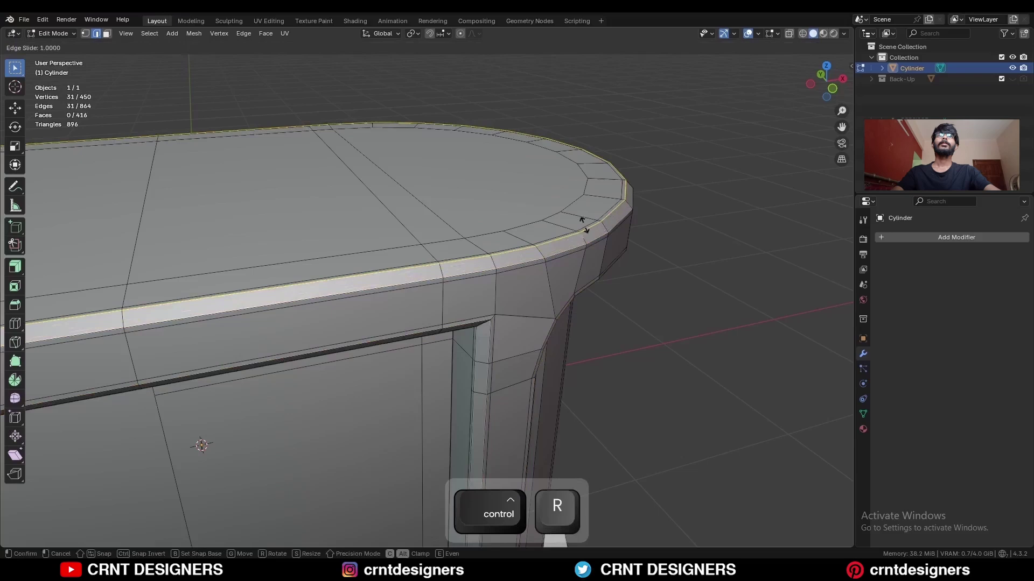
{"action": "left_click", "coordinate": [584, 223]}
{"action": "right_click", "coordinate": [223, 405]}
{"action": "middle_click_drag", "start_coordinate": [661, 311], "coordinate": [618, 279]}
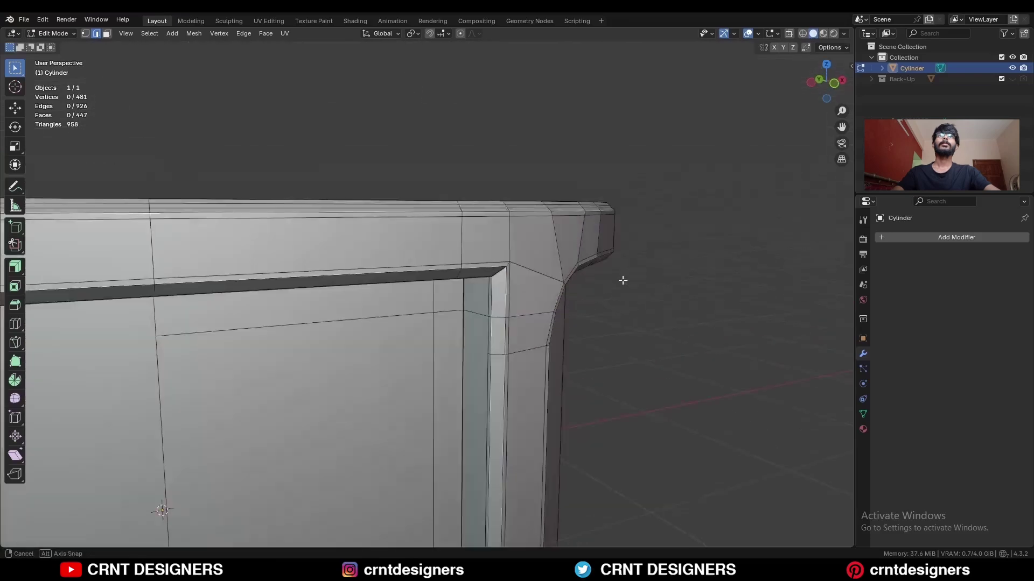
{"action": "key", "text": "ctrl+r"}
{"action": "left_click", "coordinate": [504, 302]}
{"action": "right_click", "coordinate": [505, 302]}
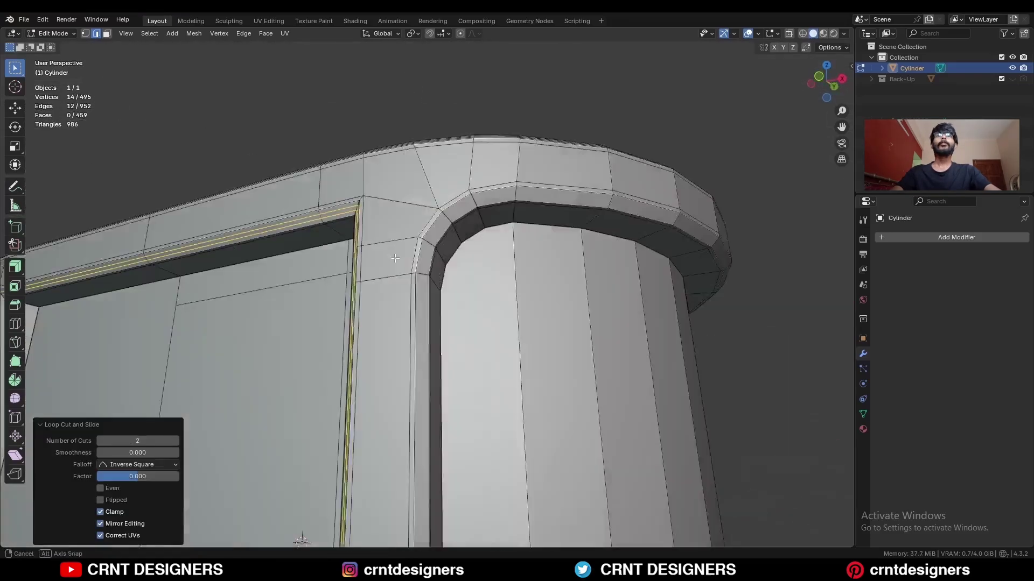
{"action": "middle_click_drag", "start_coordinate": [377, 323], "coordinate": [442, 280]}
{"action": "key", "text": "ctrl+r"}
{"action": "left_click", "coordinate": [538, 185]}
{"action": "right_click", "coordinate": [538, 185]}
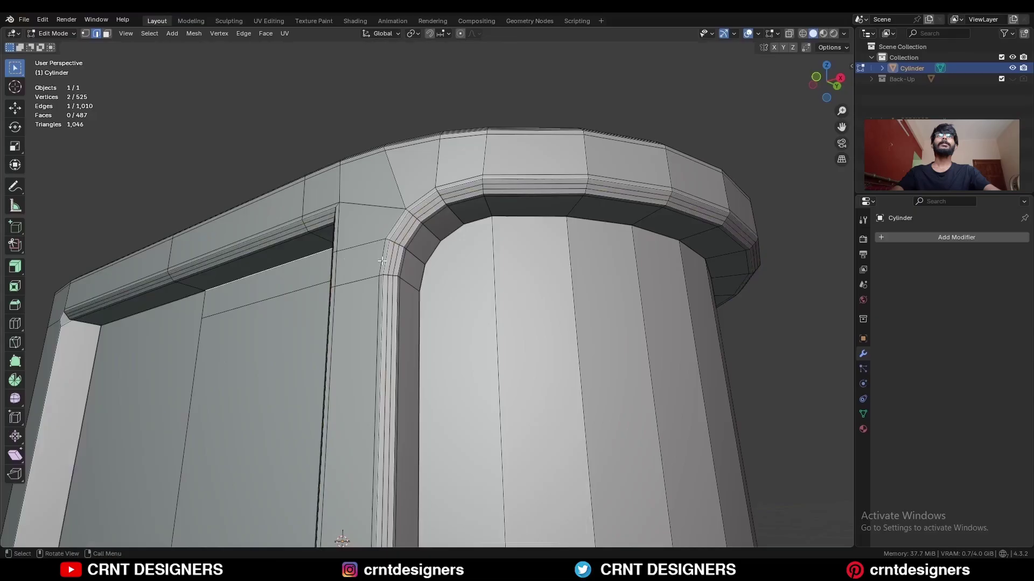
- In right side view, knife a diagonal cut at the recess's rounded top corner
{"action": "key", "text": "KP_3"}
{"action": "key", "text": "k"}
{"action": "key", "text": "Escape"}
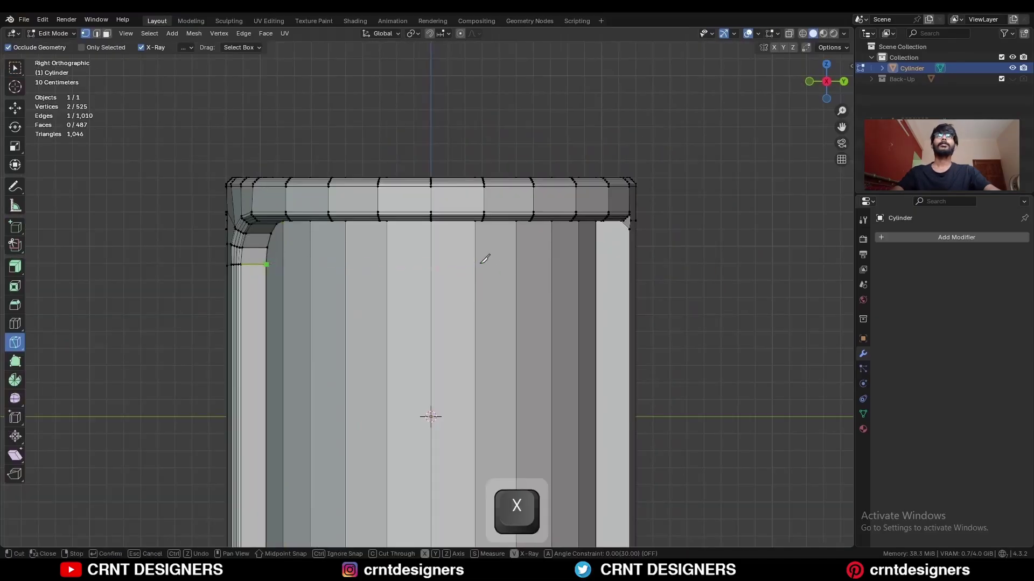
{"action": "key", "text": "Return"}
{"action": "middle_click_drag", "start_coordinate": [481, 260], "coordinate": [318, 196]}
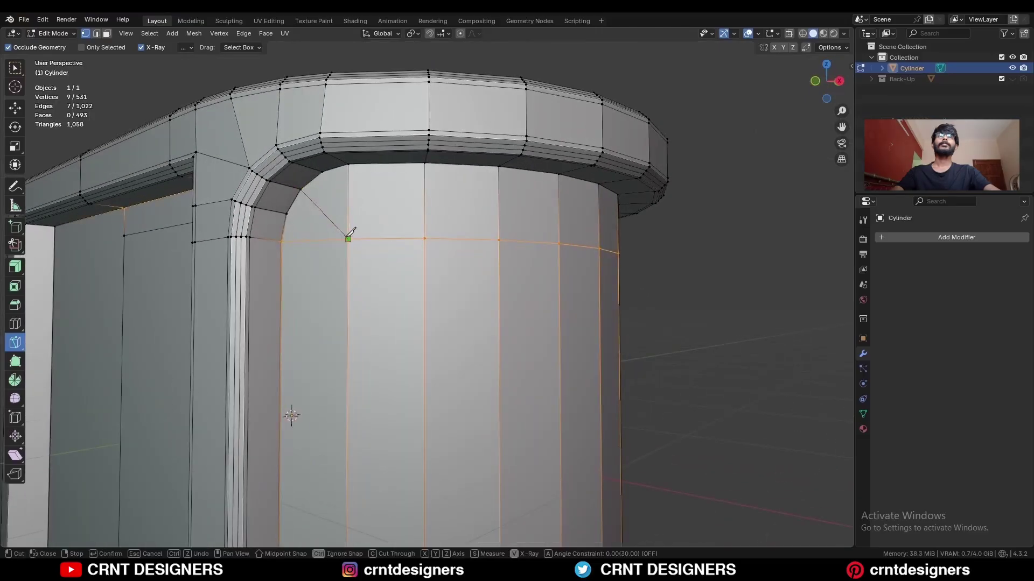
{"action": "key", "text": "space"}
- Box-select the side panel faces in face select mode
{"action": "key", "text": "w"}
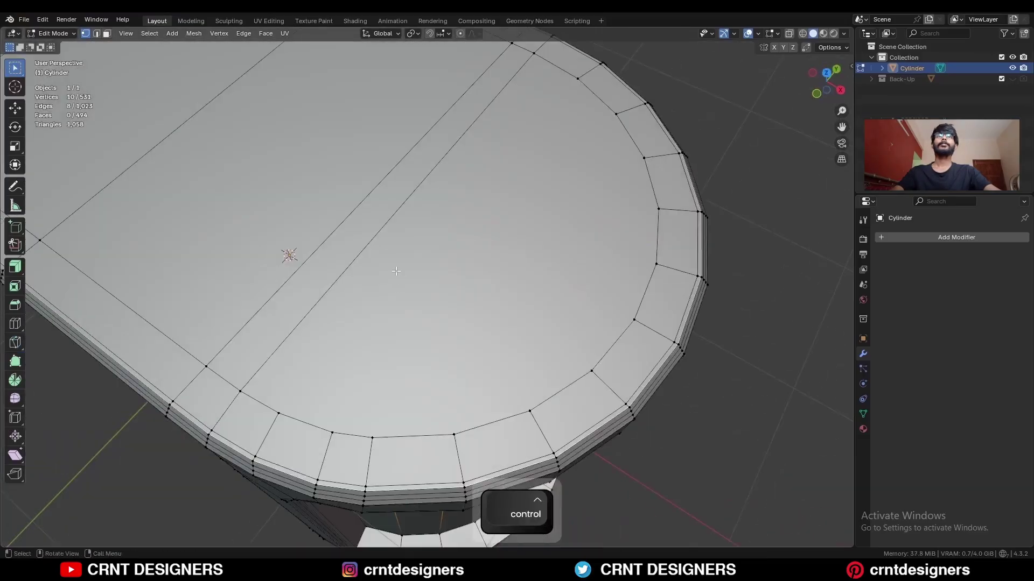
{"action": "middle_click_drag", "start_coordinate": [392, 214], "coordinate": [386, 277], "text": "ctrl"}
{"action": "key", "text": "3"}
{"action": "left_click_drag", "start_coordinate": [385, 277], "coordinate": [503, 419]}
{"action": "mouse_move", "coordinate": [504, 418]}
{"action": "middle_mouse_down"}
{"action": "mouse_move", "coordinate": [402, 377]}
{"action": "mouse_move", "coordinate": [431, 301]}
{"action": "mouse_move", "coordinate": [442, 223]}
{"action": "mouse_move", "coordinate": [497, 184]}
{"action": "middle_mouse_up"}
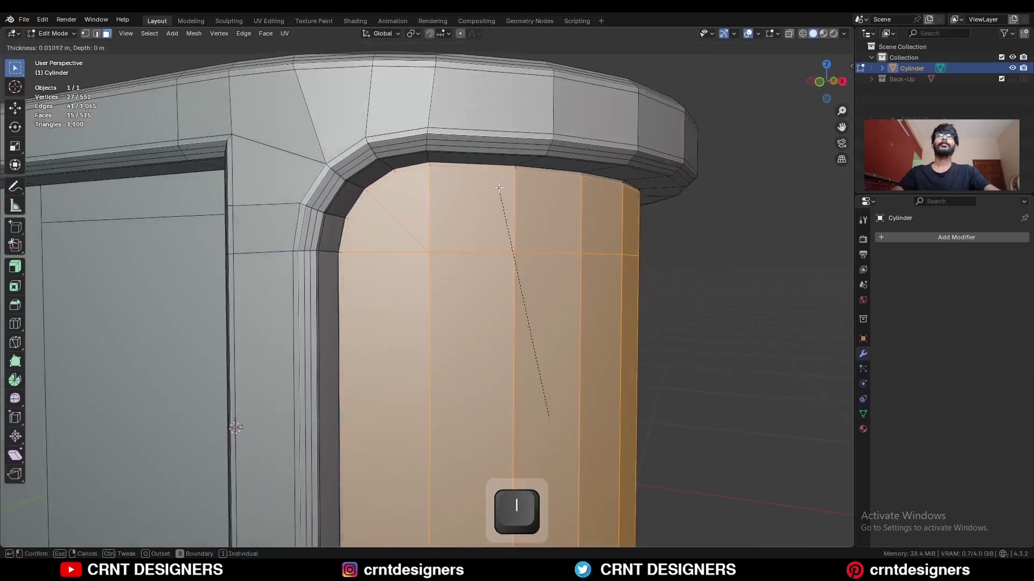
- Inset the side panel faces and add a supporting loop cut near the recess corner
{"action": "left_click", "coordinate": [500, 192]}
{"action": "middle_click_drag", "start_coordinate": [500, 191], "coordinate": [377, 226]}
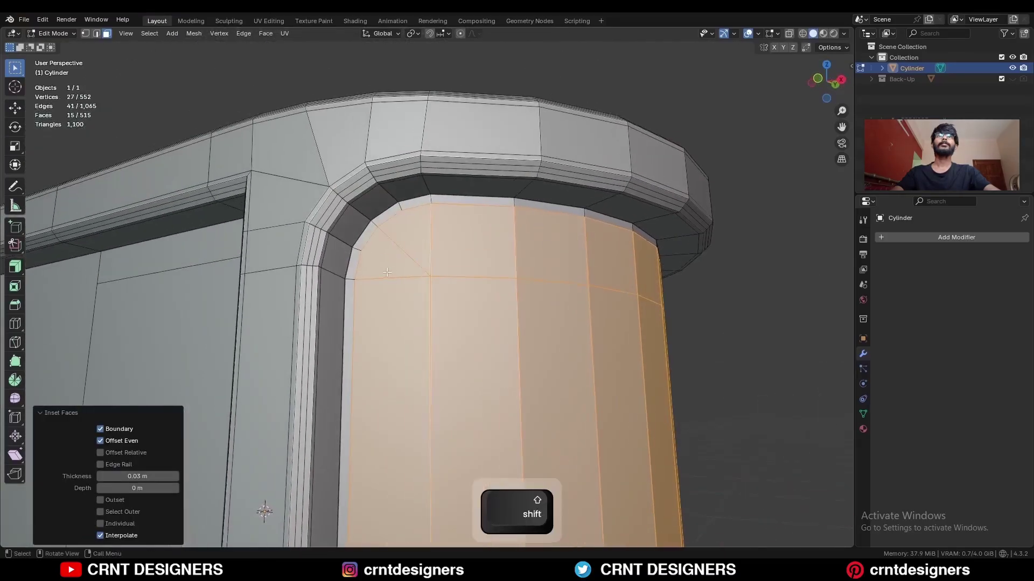
{"action": "left_click", "coordinate": [330, 207]}
{"action": "key", "text": "ctrl+r"}
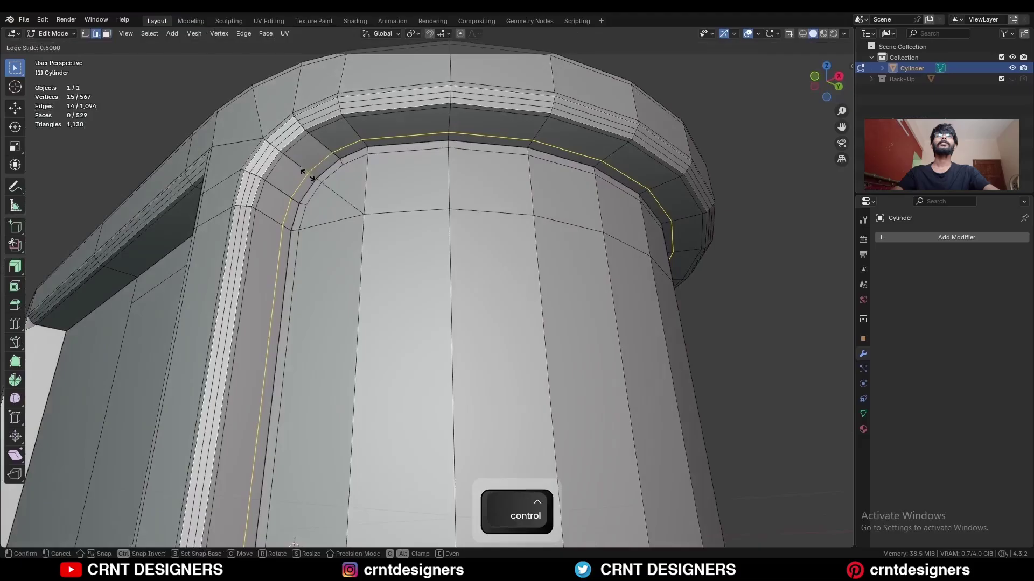
{"action": "left_click", "coordinate": [310, 176]}
- Give the cabinet level-2 subdivision (Ctrl+2) with smooth shading, then return to Edit Mode deselected
{"action": "key", "text": "Tab"}
{"action": "scroll", "coordinate": [418, 211], "scroll_direction": "down", "scroll_amount": 5}
{"action": "mouse_move", "coordinate": [418, 211]}
{"action": "middle_mouse_down"}
{"action": "mouse_move", "coordinate": [430, 307]}
{"action": "mouse_move", "coordinate": [452, 272]}
{"action": "middle_mouse_up"}
{"action": "key", "text": "ctrl+2"}
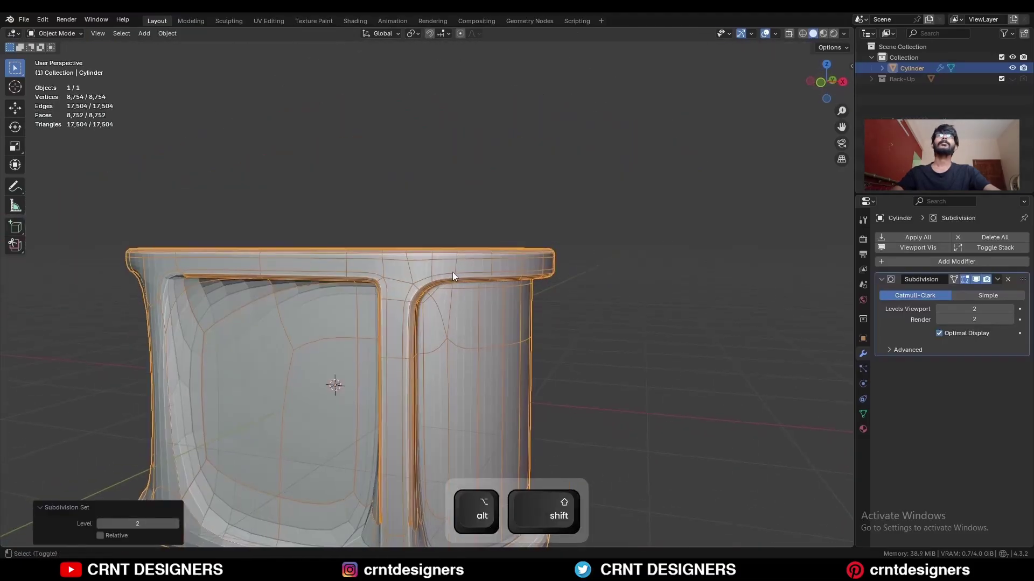
{"action": "key", "text": "alt+shift+z"}
{"action": "right_click", "coordinate": [452, 268]}
{"action": "left_click", "coordinate": [432, 190]}
{"action": "middle_click_drag", "start_coordinate": [430, 197], "coordinate": [454, 228]}
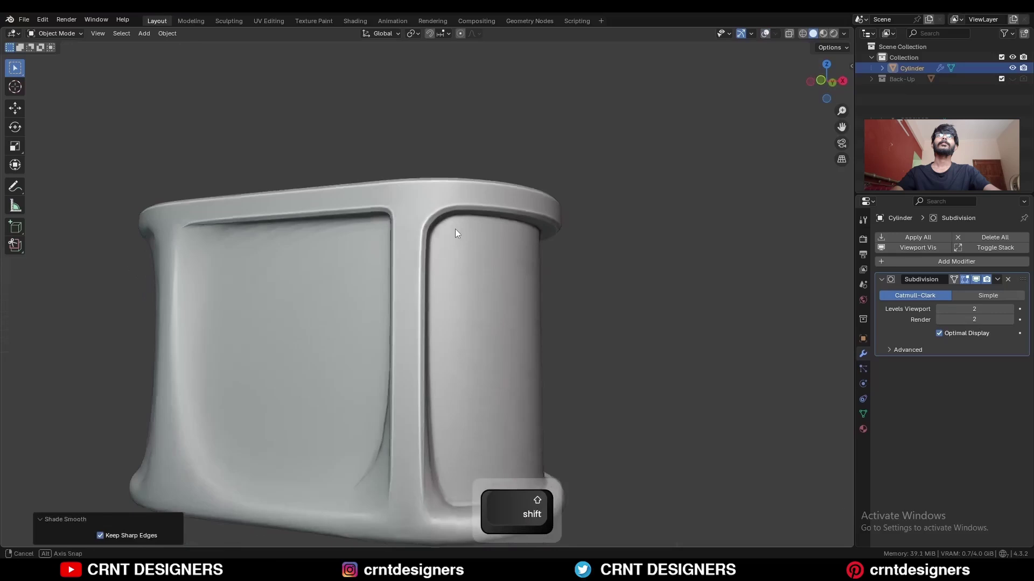
{"action": "key", "text": "alt+shift+z"}
{"action": "key", "text": "Tab"}
{"action": "key", "text": "alt+a"}
- Select the front panel faces and inset them
{"action": "middle_click_drag", "start_coordinate": [430, 272], "coordinate": [582, 185]}
{"action": "key", "text": "3"}
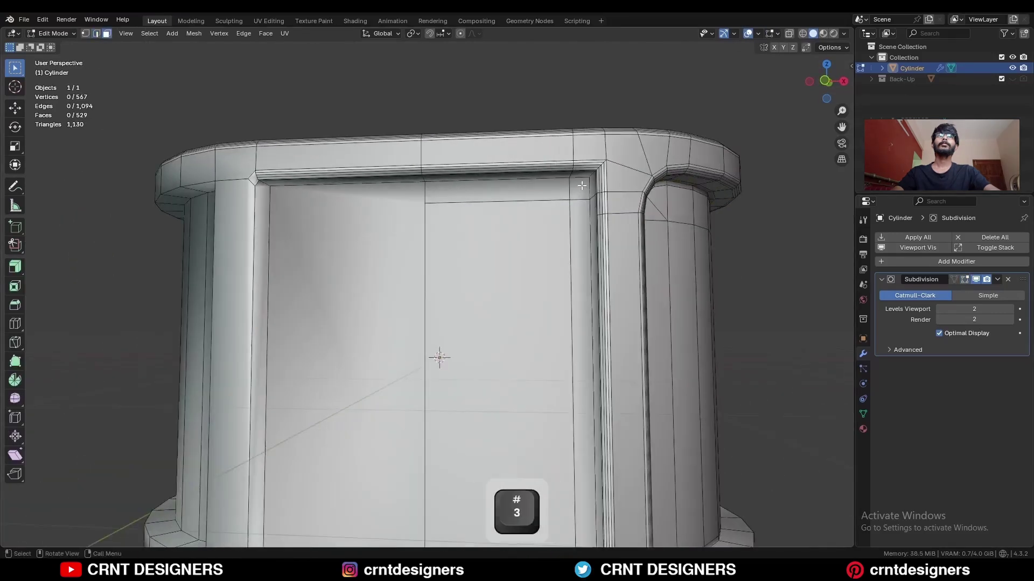
{"action": "left_click", "coordinate": [377, 323], "text": "shift"}
{"action": "scroll", "coordinate": [454, 288], "scroll_direction": "down", "scroll_amount": 3}
{"action": "scroll", "coordinate": [288, 495], "scroll_direction": "up", "scroll_amount": 5}
{"action": "middle_click_drag", "start_coordinate": [288, 496], "coordinate": [611, 197]}
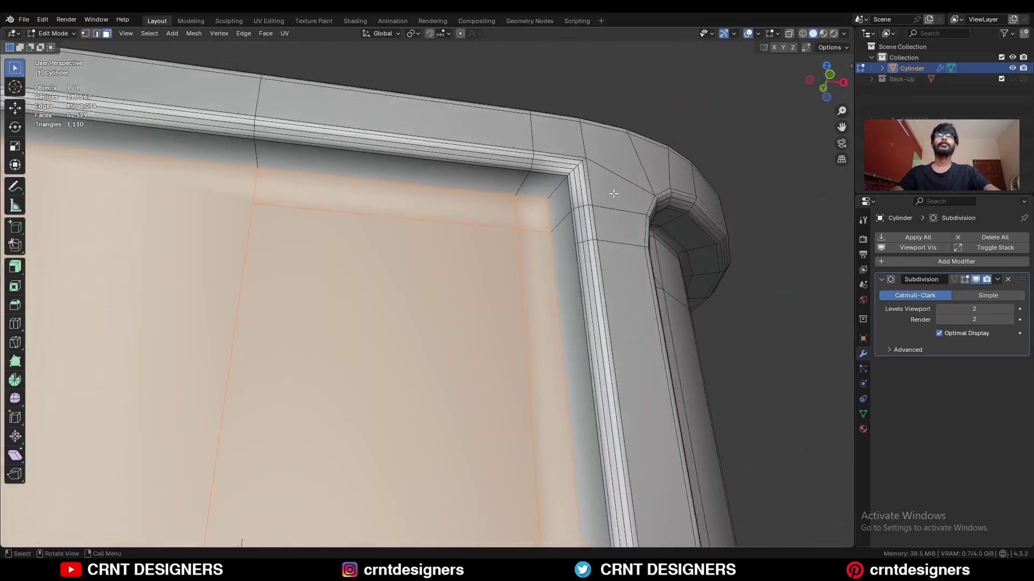
{"action": "key", "text": "i"}
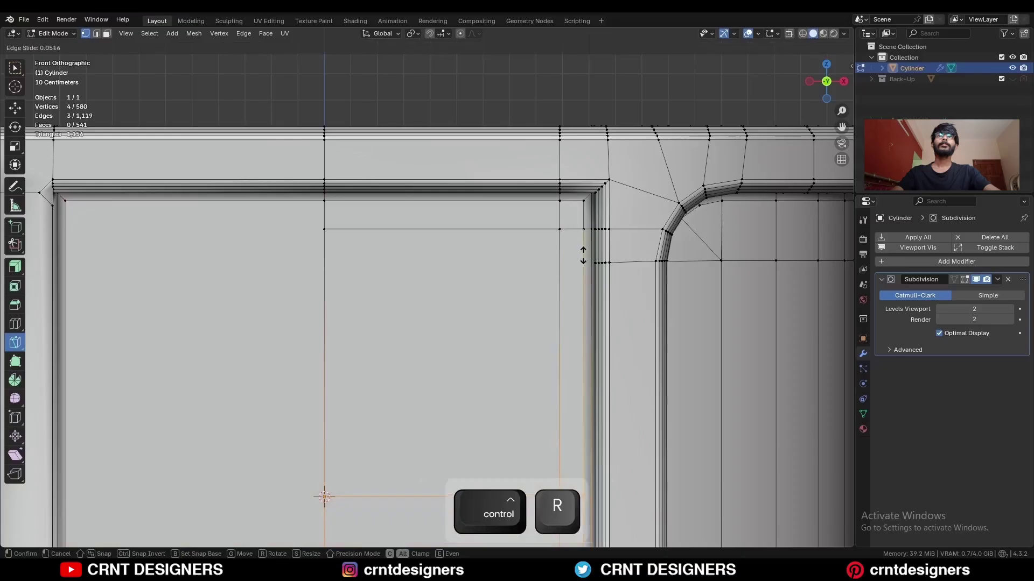
{"action": "left_click", "coordinate": [618, 104]}
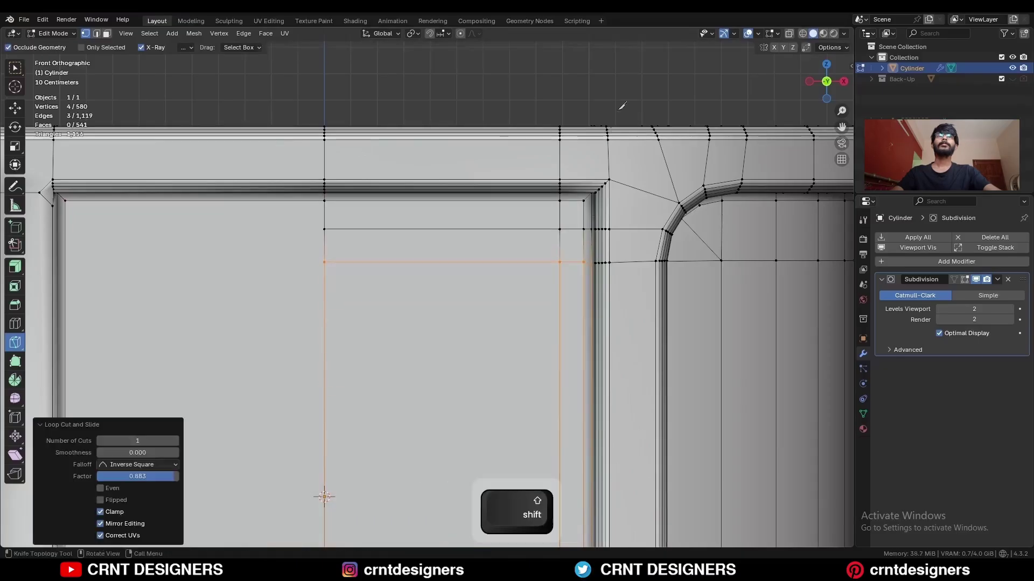
- Add a holding loop cut on the side frame, slid toward its edge
{"action": "mouse_move", "coordinate": [619, 104]}
{"action": "middle_mouse_down"}
{"action": "mouse_move", "coordinate": [603, 257]}
{"action": "mouse_move", "coordinate": [637, 232]}
{"action": "middle_mouse_up"}
{"action": "key", "text": "Escape"}
{"action": "key", "text": "ctrl+r"}
{"action": "left_click", "coordinate": [641, 225]}
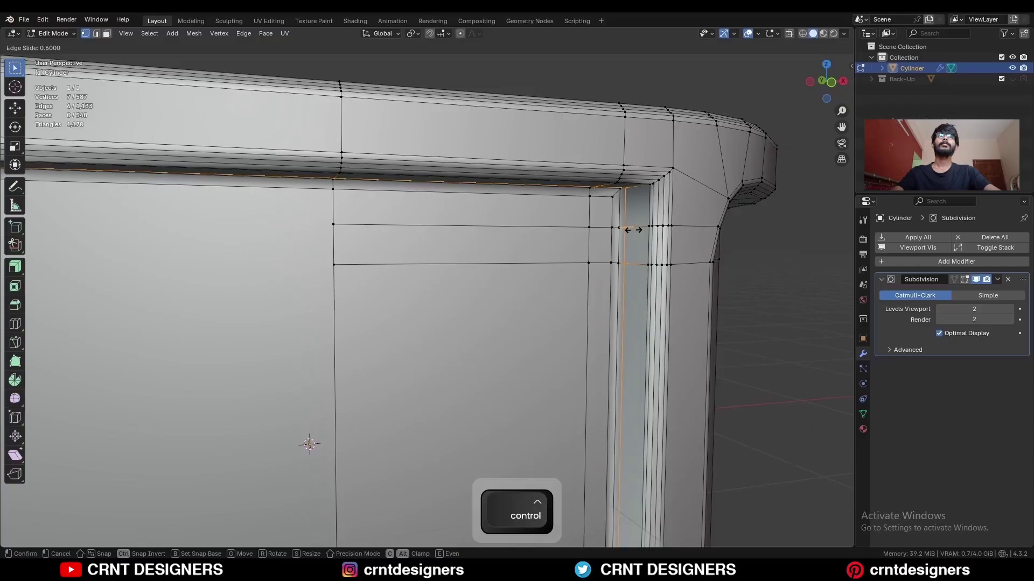
{"action": "left_click", "coordinate": [633, 230]}
{"action": "scroll", "coordinate": [493, 244], "scroll_direction": "down", "scroll_amount": 8}
- Select the whole mesh and symmetrize it with direction +Z to -Z
{"action": "key", "text": "a"}
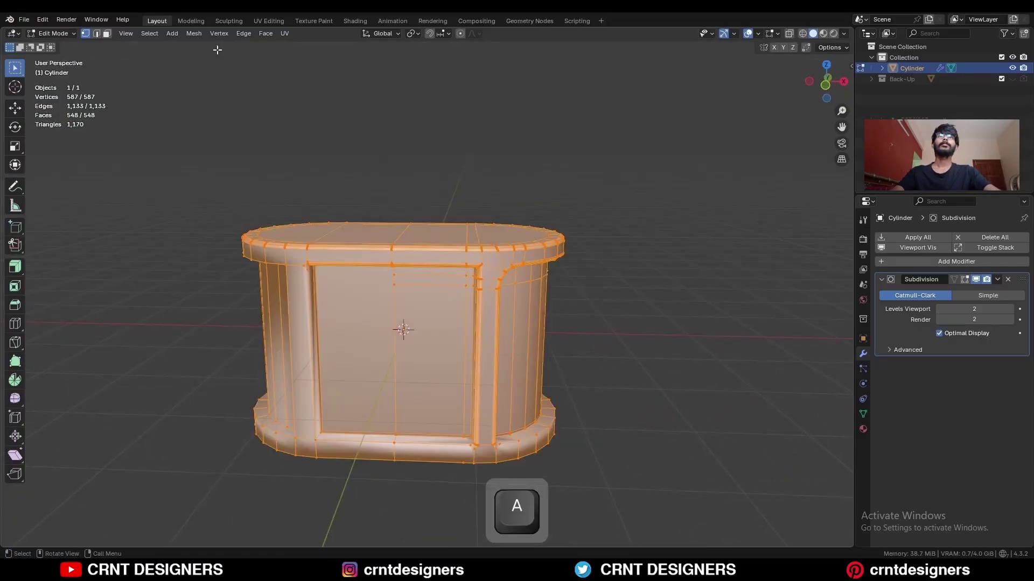
{"action": "left_click", "coordinate": [193, 34]}
{"action": "left_click", "coordinate": [215, 190]}
{"action": "scroll", "coordinate": [413, 360], "scroll_direction": "up", "scroll_amount": 3}
{"action": "middle_click_drag", "start_coordinate": [414, 360], "coordinate": [358, 296]}
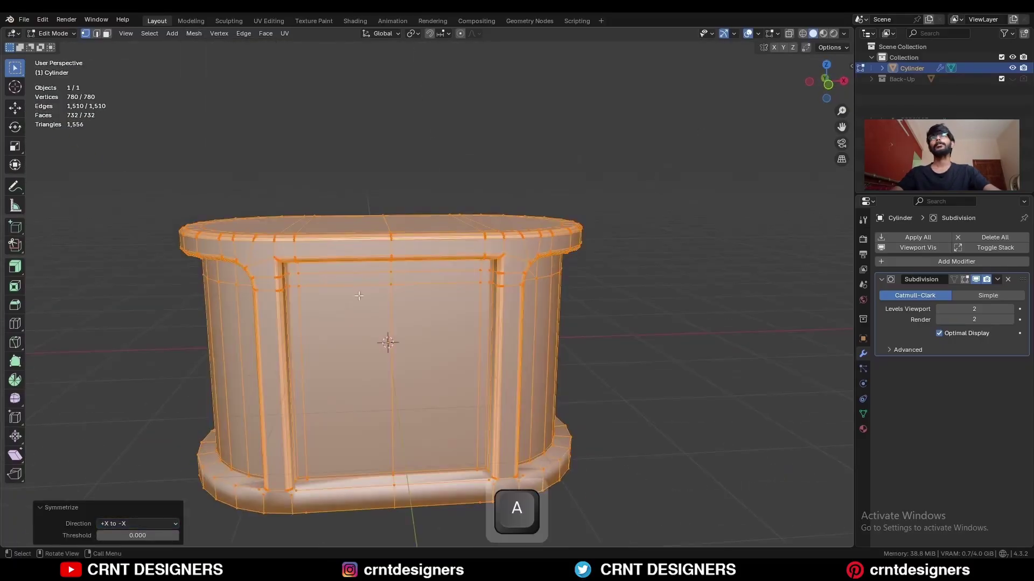
{"action": "left_click", "coordinate": [193, 33]}
{"action": "left_click", "coordinate": [138, 524]}
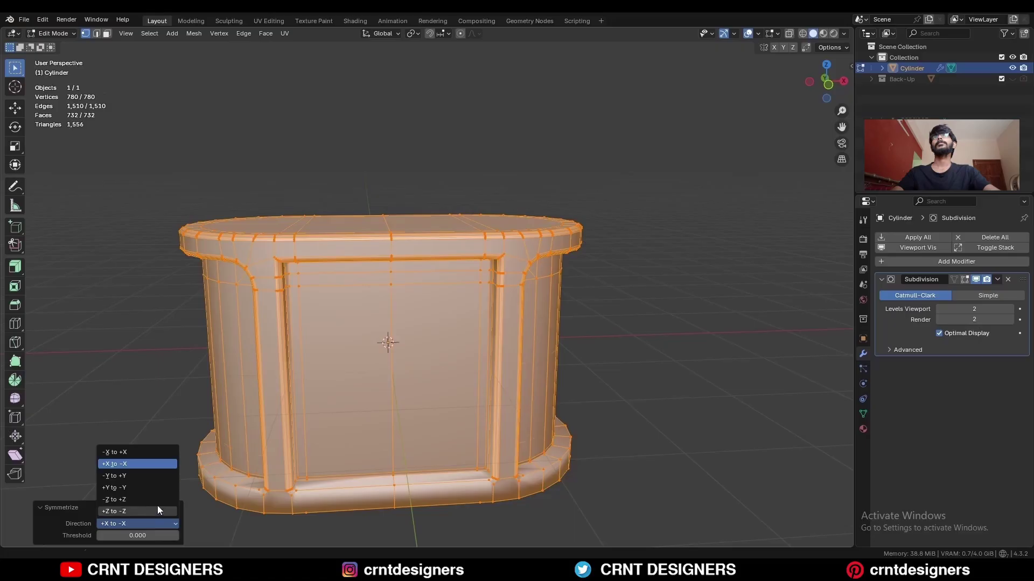
{"action": "left_click", "coordinate": [158, 511]}
- Add edge loops around the cabinet body and a vertical loop over the top
{"action": "key", "text": "alt+a"}
{"action": "key", "text": "ctrl+r"}
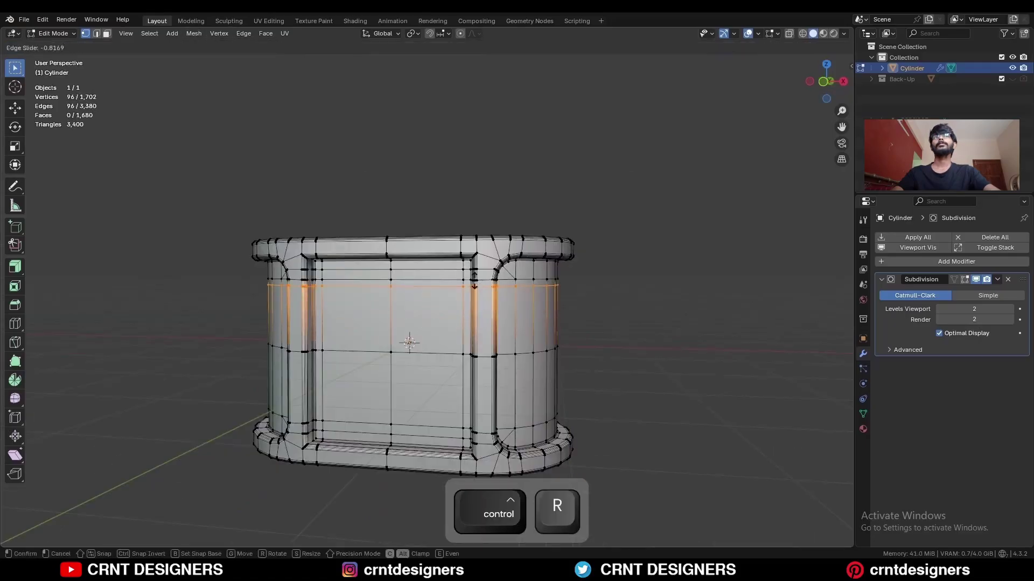
{"action": "left_click", "coordinate": [439, 307]}
{"action": "left_click", "coordinate": [439, 307]}
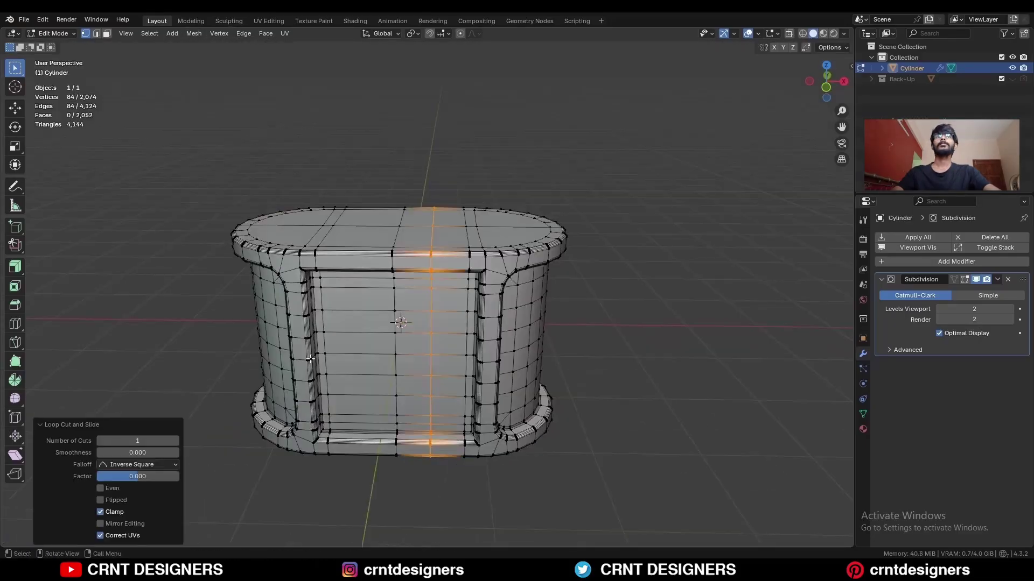
{"action": "key", "text": "ctrl+r"}
{"action": "left_click", "coordinate": [376, 308]}
{"action": "middle_click_drag", "start_coordinate": [376, 307], "coordinate": [795, 144]}
- In top view, knife-cut matching edges across the cabinet top
{"action": "key", "text": "KP_7"}
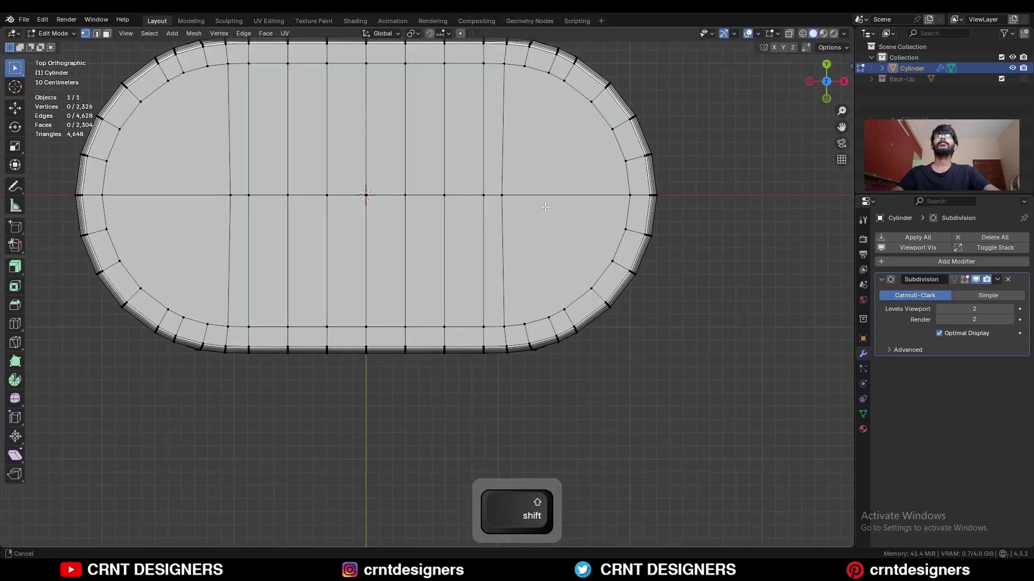
{"action": "key", "text": "k"}
{"action": "key", "text": "space"}
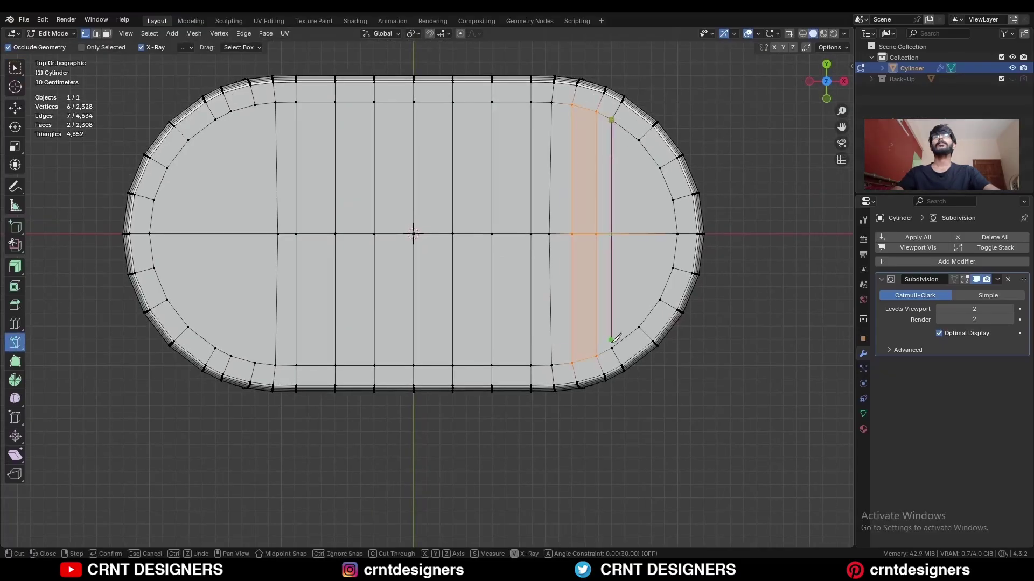
{"action": "key", "text": "x"}
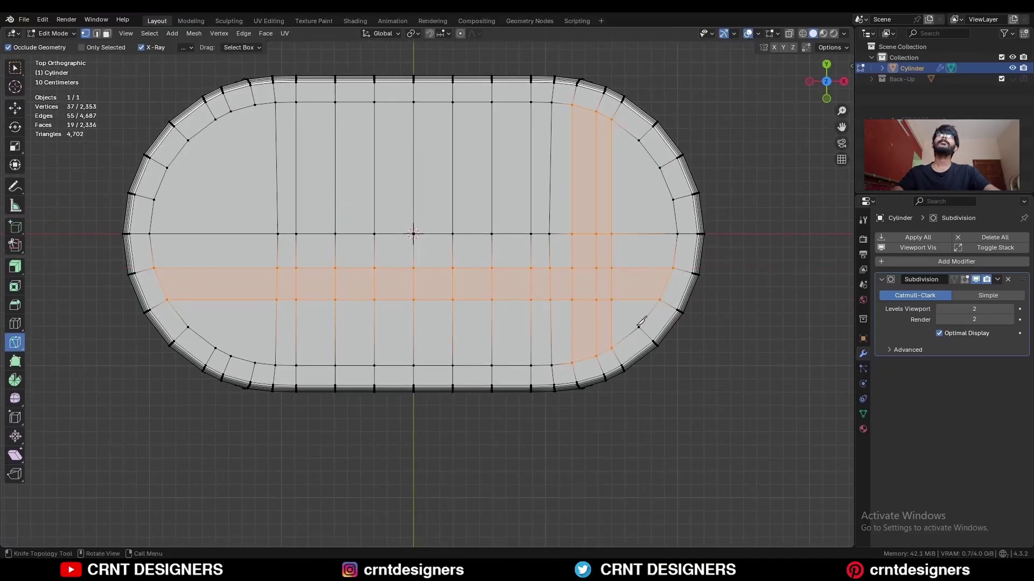
- Symmetrize the whole mesh to even the top grid, then inspect it in Object Mode without overlays
{"action": "key", "text": "a"}
{"action": "left_click", "coordinate": [194, 34]}
{"action": "left_click", "coordinate": [230, 187]}
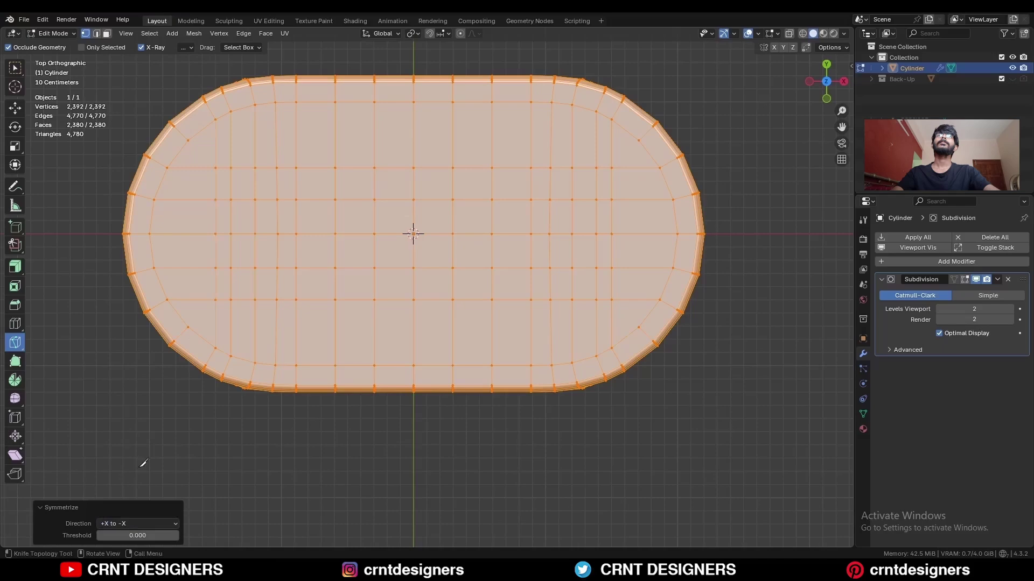
{"action": "left_click", "coordinate": [194, 34]}
{"action": "left_click", "coordinate": [137, 523]}
{"action": "key", "text": "Tab"}
{"action": "key", "text": "shift+alt+z"}
{"action": "mouse_move", "coordinate": [643, 368]}
{"action": "middle_mouse_down"}
{"action": "mouse_move", "coordinate": [605, 343]}
{"action": "mouse_move", "coordinate": [595, 298]}
{"action": "mouse_move", "coordinate": [526, 341]}
{"action": "mouse_move", "coordinate": [360, 304]}
{"action": "mouse_move", "coordinate": [456, 319]}
{"action": "mouse_move", "coordinate": [417, 327]}
{"action": "mouse_move", "coordinate": [569, 336]}
{"action": "mouse_move", "coordinate": [486, 267]}
{"action": "mouse_move", "coordinate": [373, 304]}
{"action": "mouse_move", "coordinate": [468, 366]}
{"action": "mouse_move", "coordinate": [367, 348]}
{"action": "mouse_move", "coordinate": [535, 324]}
{"action": "mouse_move", "coordinate": [505, 358]}
{"action": "mouse_move", "coordinate": [592, 307]}
{"action": "middle_mouse_up"}
- Save the cabinet as BM3.blend, toggling overlays to compare wireframe and surface
{"action": "key", "text": "shift+alt+z"}
{"action": "key", "text": "shift+alt+z"}
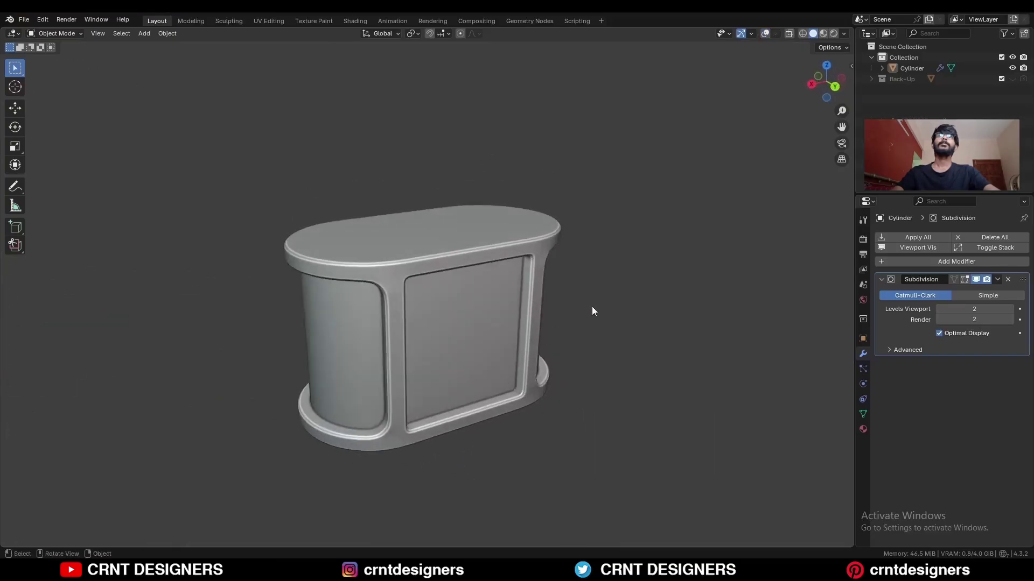
{"action": "scroll", "coordinate": [651, 338], "scroll_direction": "up", "scroll_amount": 2}
{"action": "key", "text": "ctrl+s"}
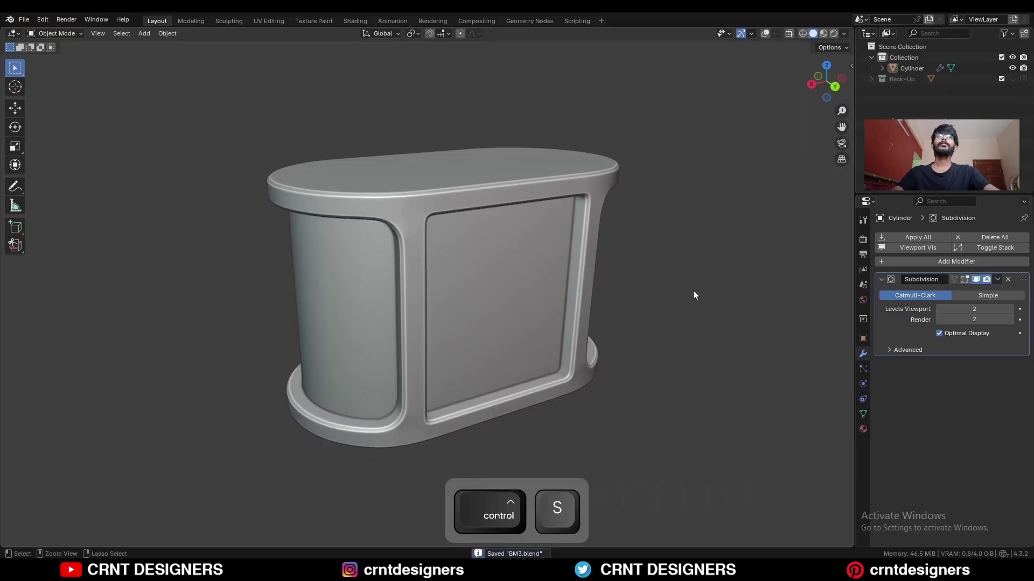
{"action": "key", "text": "shift+alt+z"}
{"action": "key", "text": "shift+alt+z"}
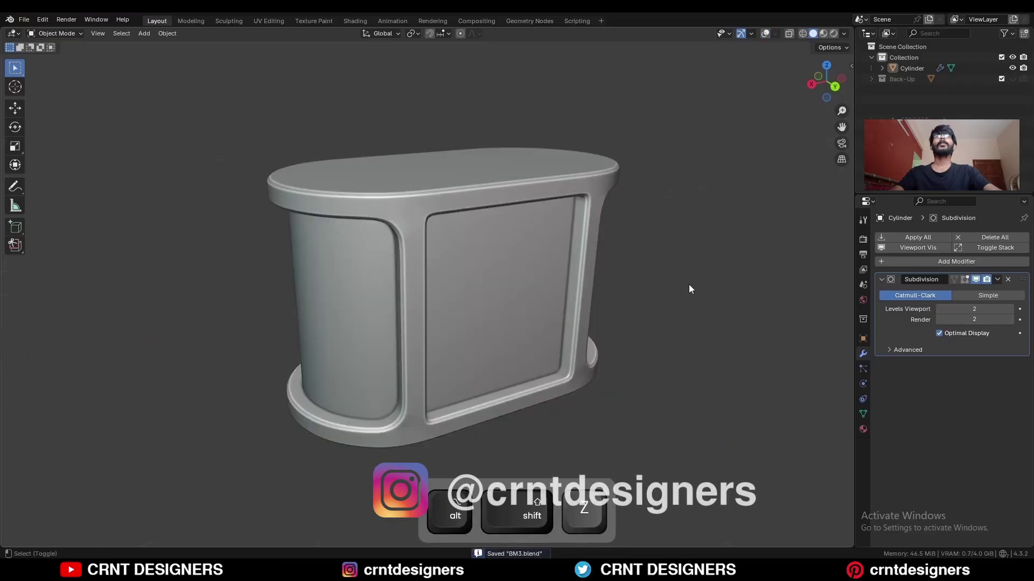